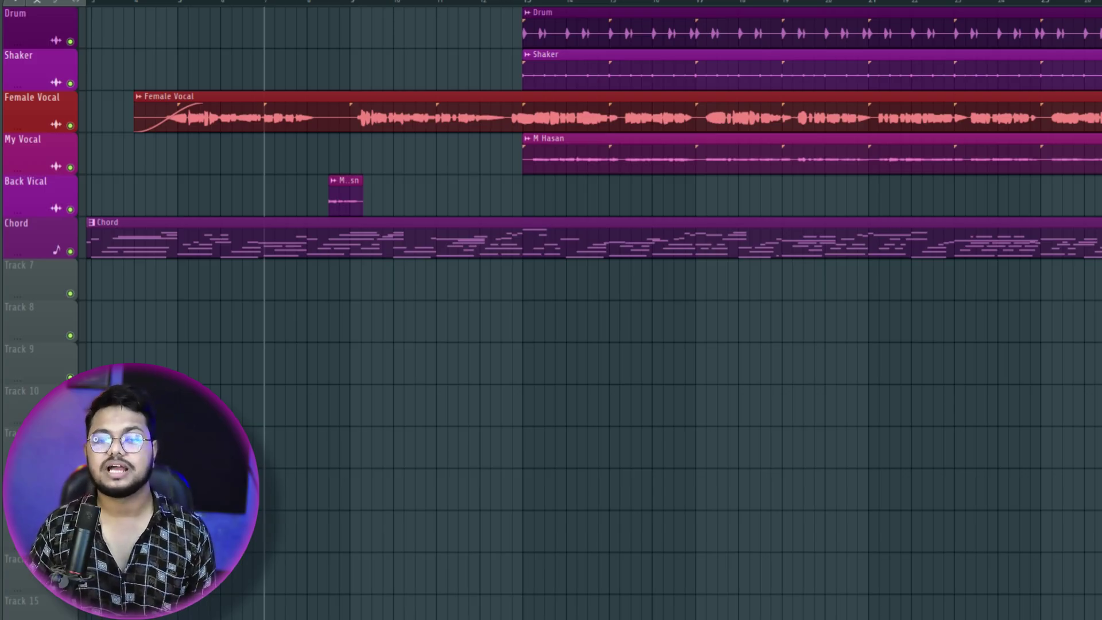
Play back the full arrangement, listening to all tracks together before any vocal processing
scroll(468, 310, up, 4)
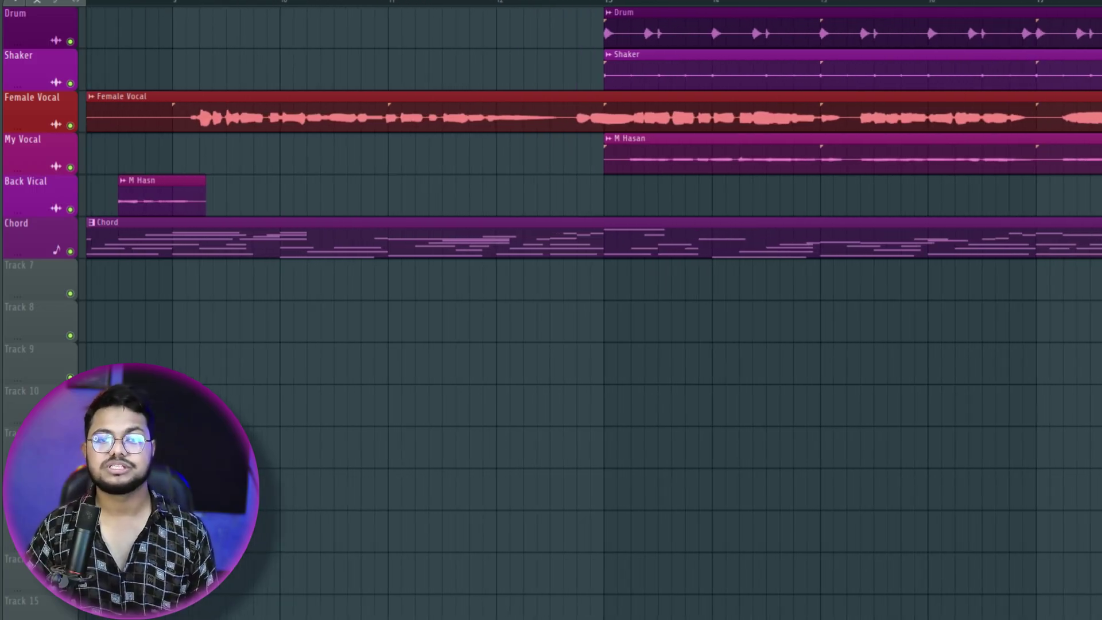
key(space)
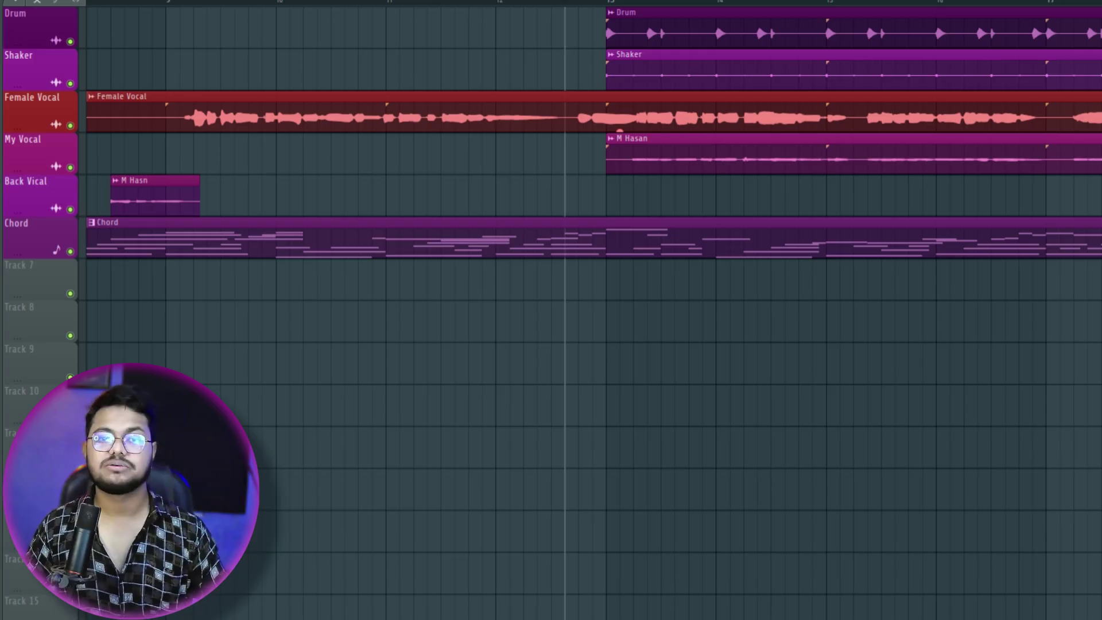
scroll(565, 310, down, 3)
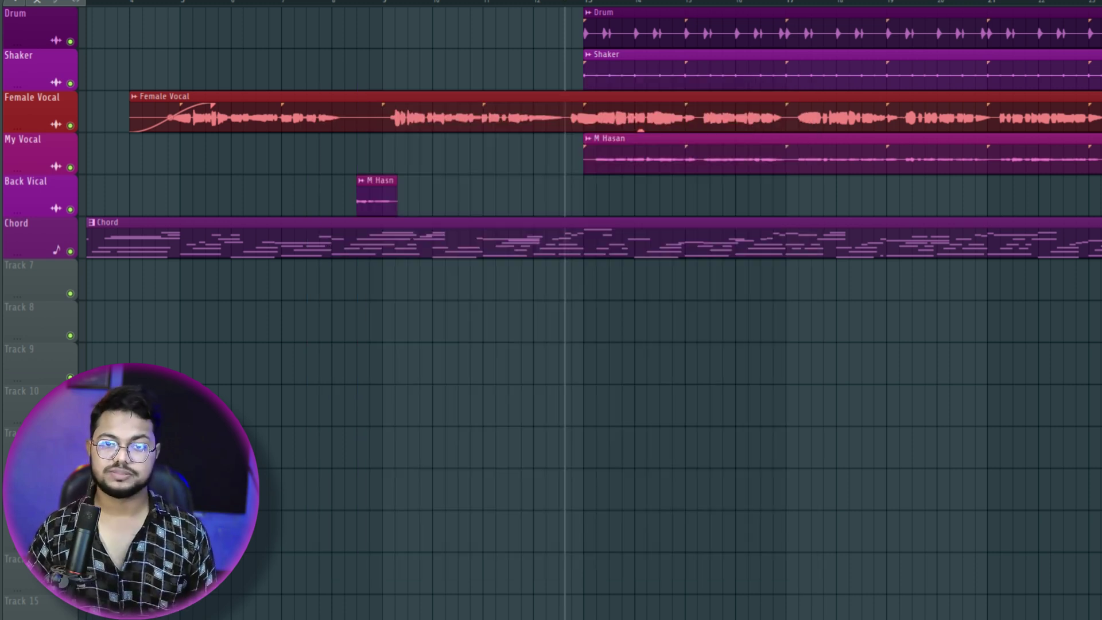
Solo the Female Vocal track and listen to the unprocessed vocal in repeated playback
right_click(70, 126)
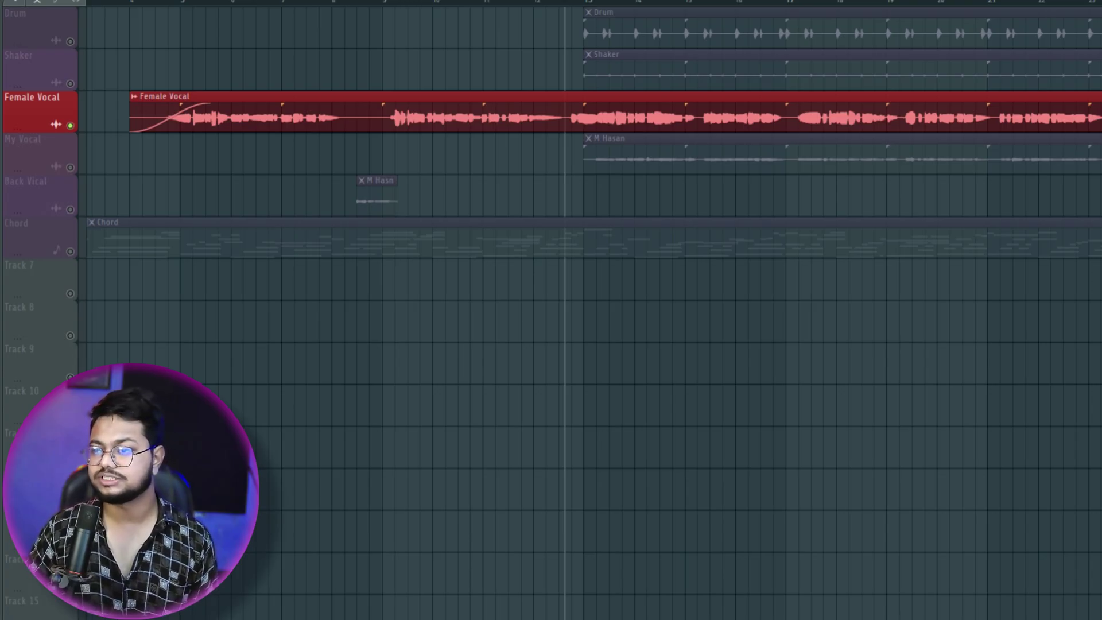
key(space)
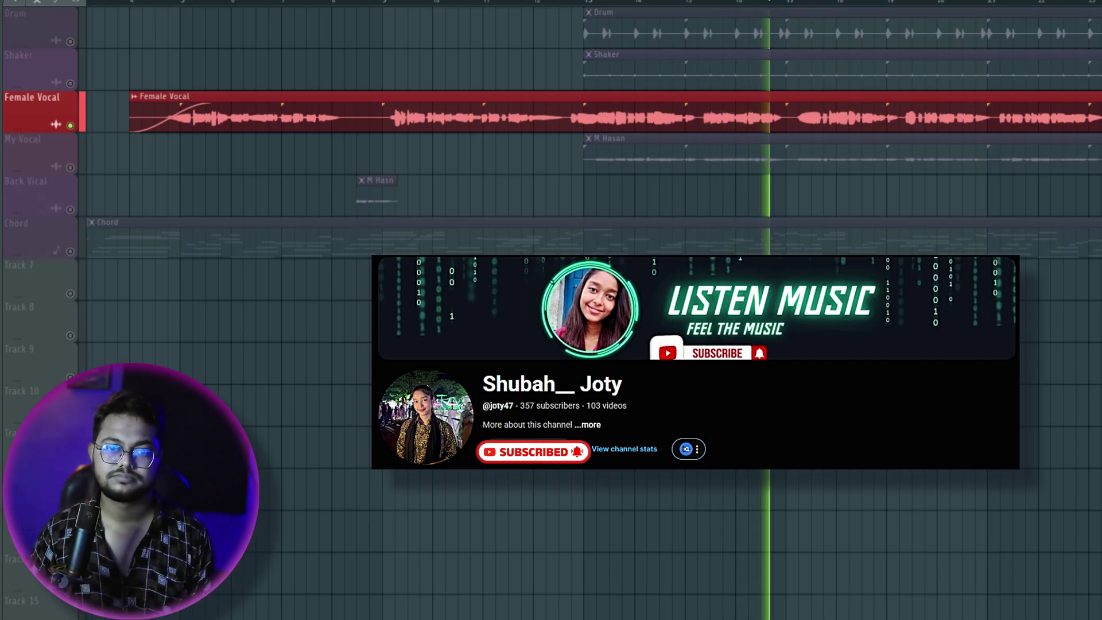
key(space)
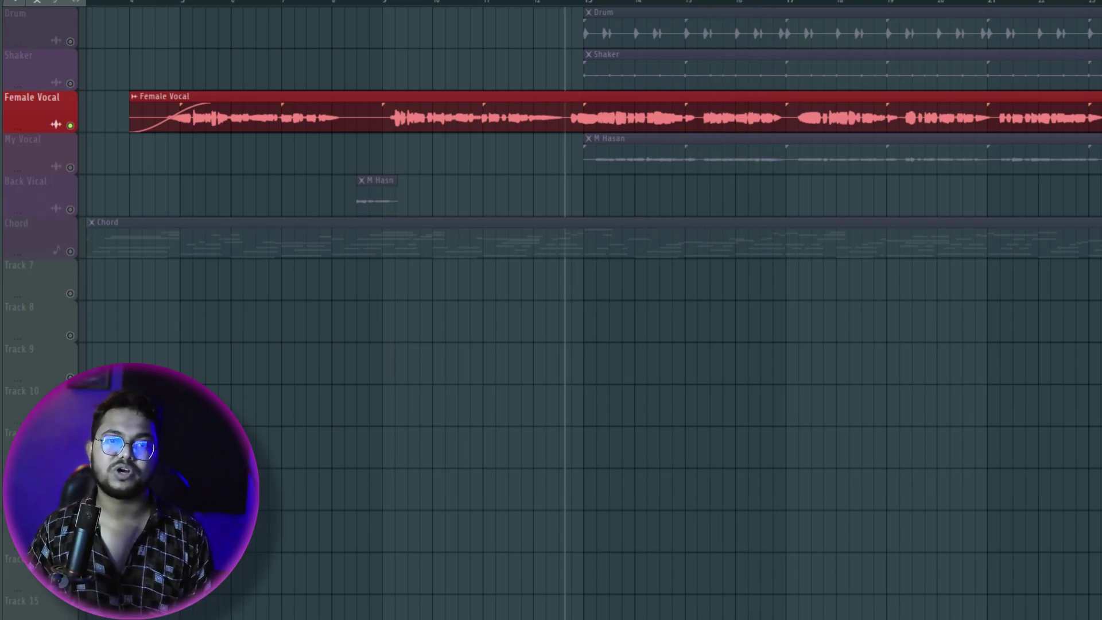
key(space)
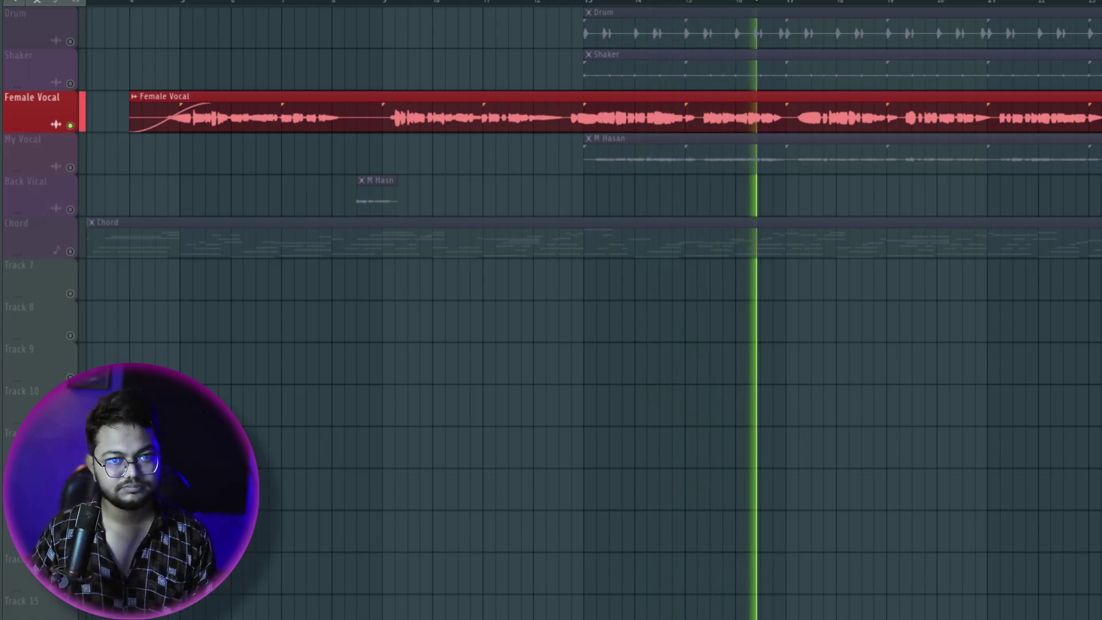
key(space)
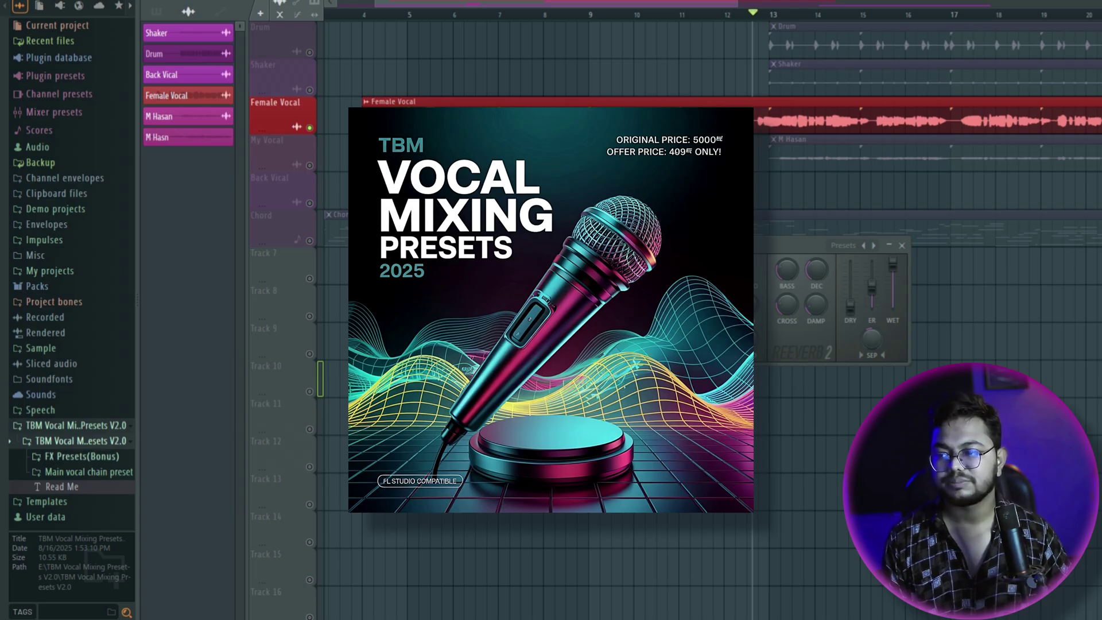
Look through the Main vocal chain preset folder inside TBM Vocal Mixing Presets V2.0
click(86, 472)
scroll(86, 471, down, 3)
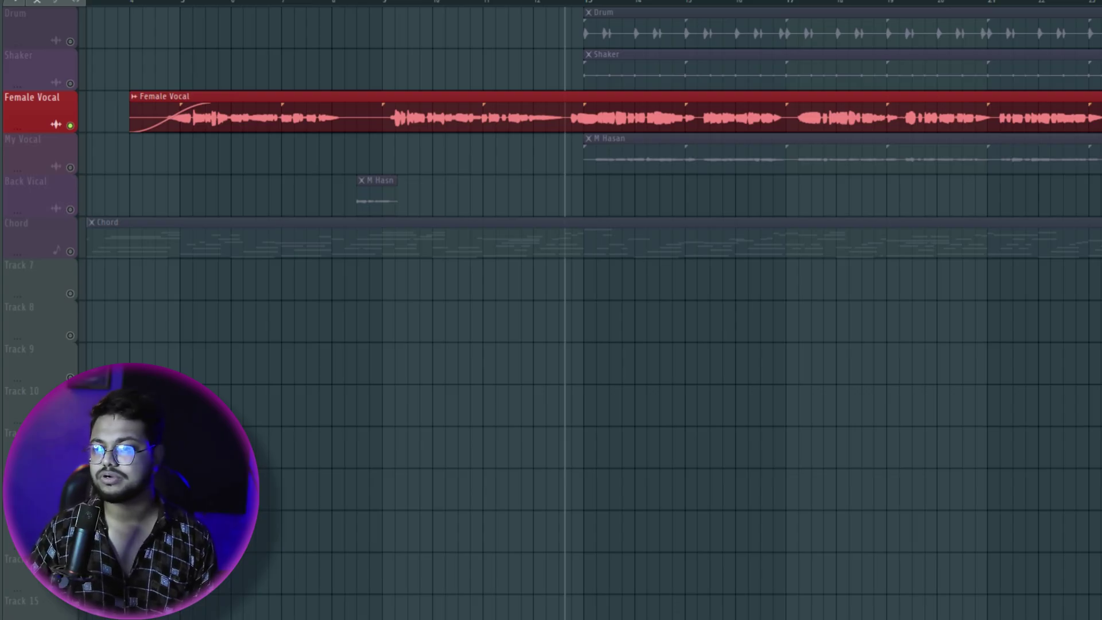
Route the Female Vocal audio clip to mixer track 20 and close its settings
double_click(638, 119)
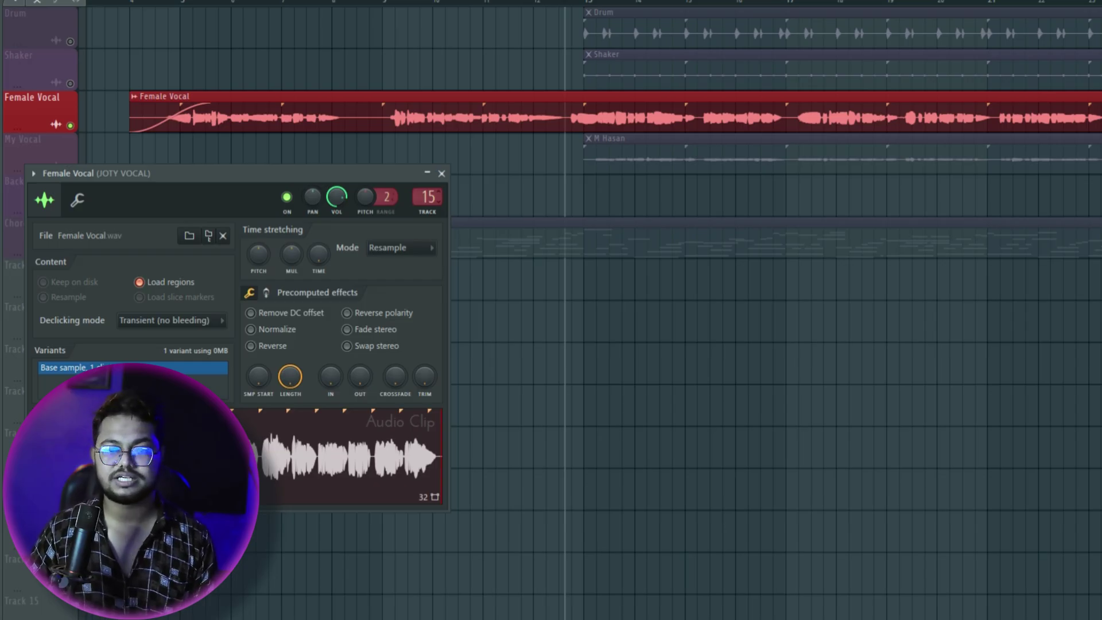
drag(427, 197, 427, 179)
scroll(427, 197, down, 1)
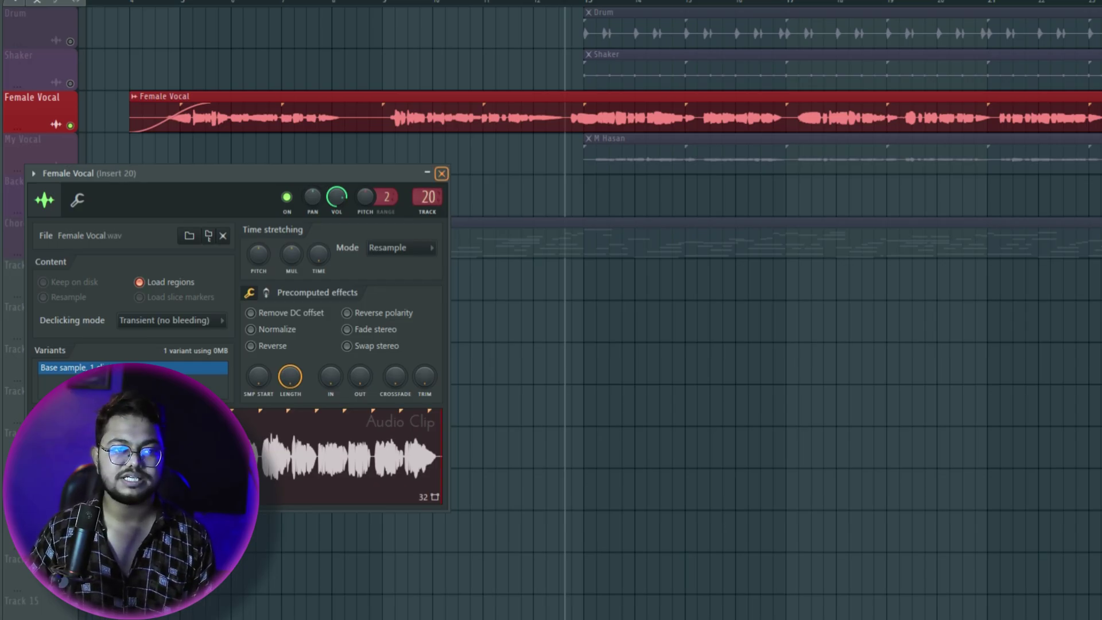
click(441, 173)
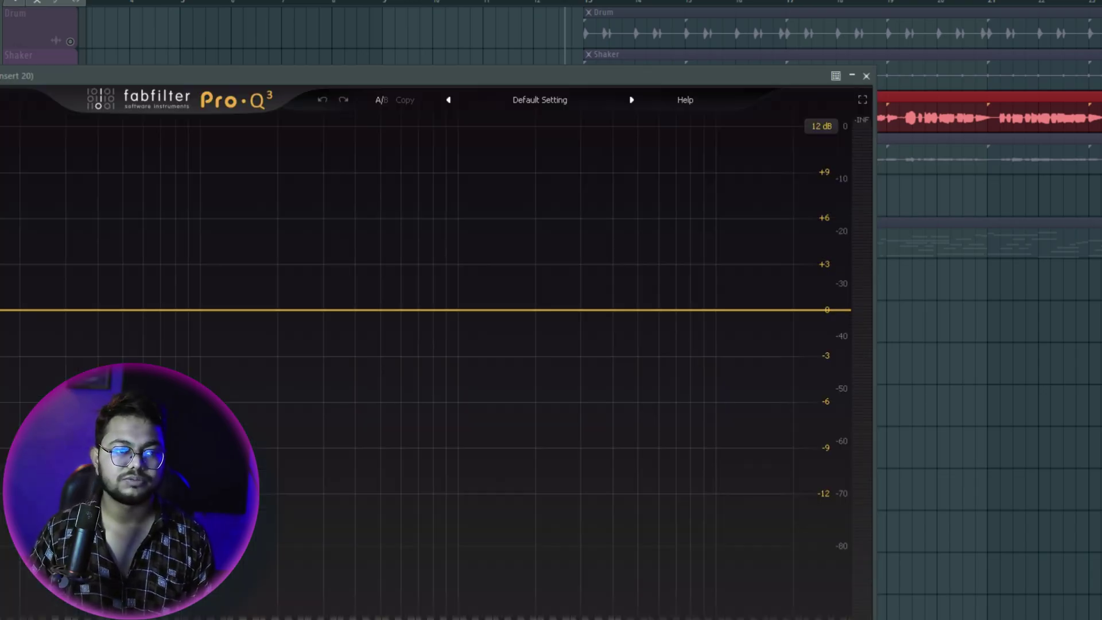
Add a low cut in Pro-Q 3 just above 100 Hz with a 12 dB/oct slope and Q of about 1.15, auditioning the vocal
drag(459, 76, 509, 22)
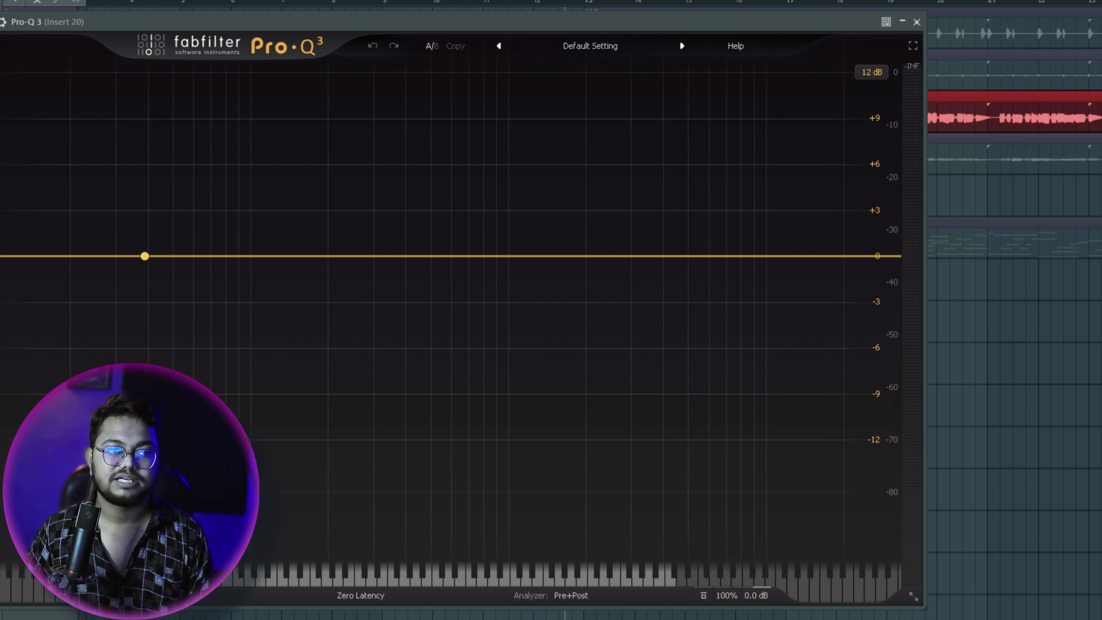
drag(144, 256, 147, 264)
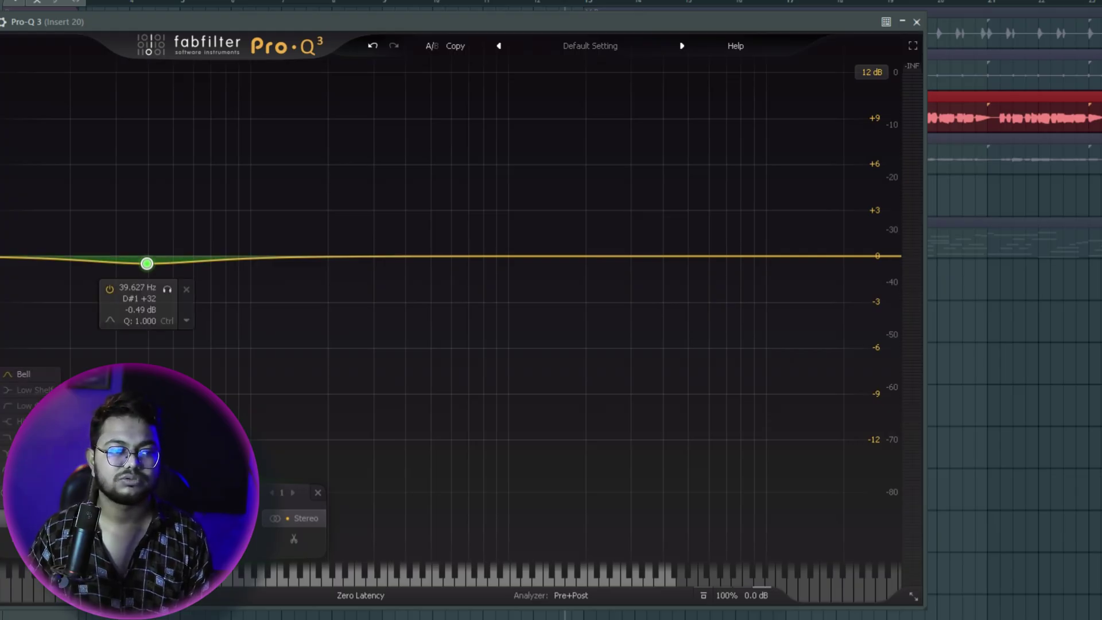
click(27, 406)
key(space)
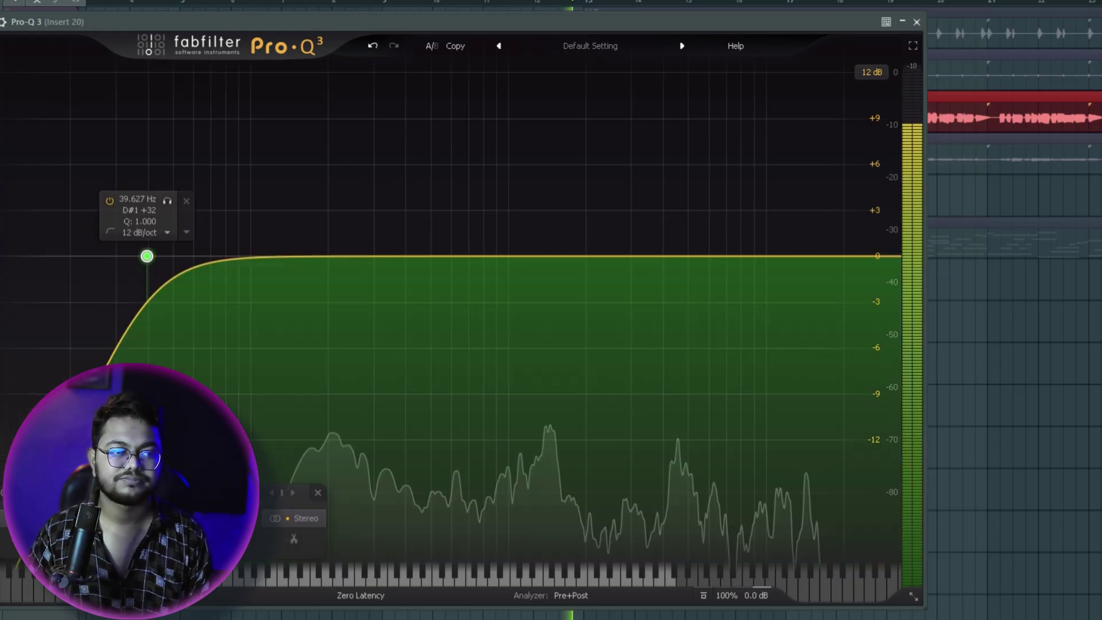
drag(147, 256, 257, 238)
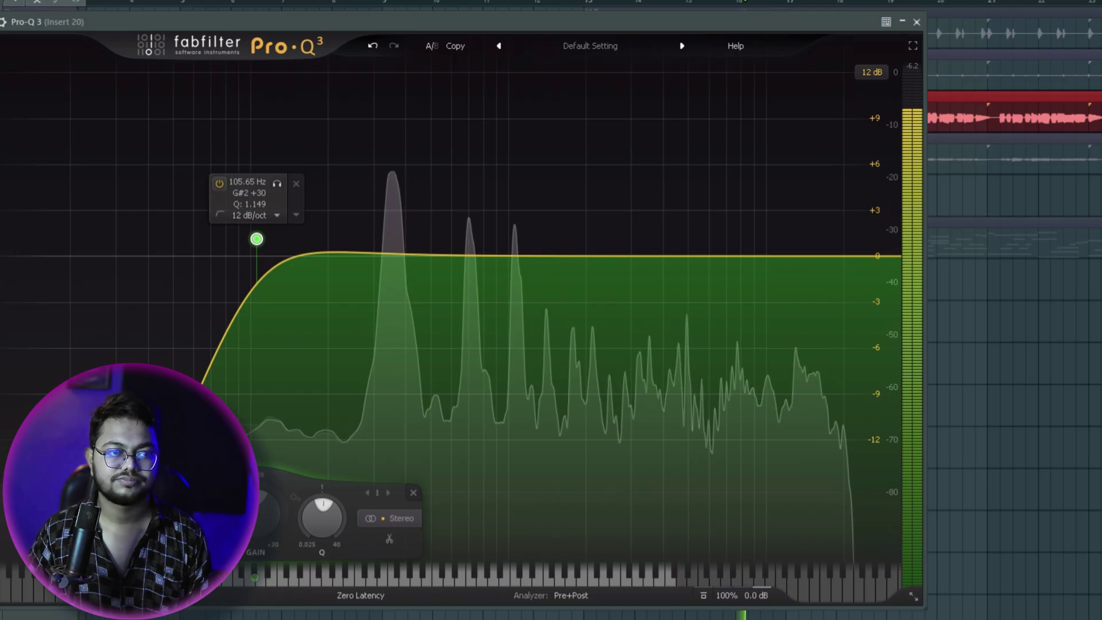
drag(277, 184, 419, 183)
drag(397, 239, 261, 239)
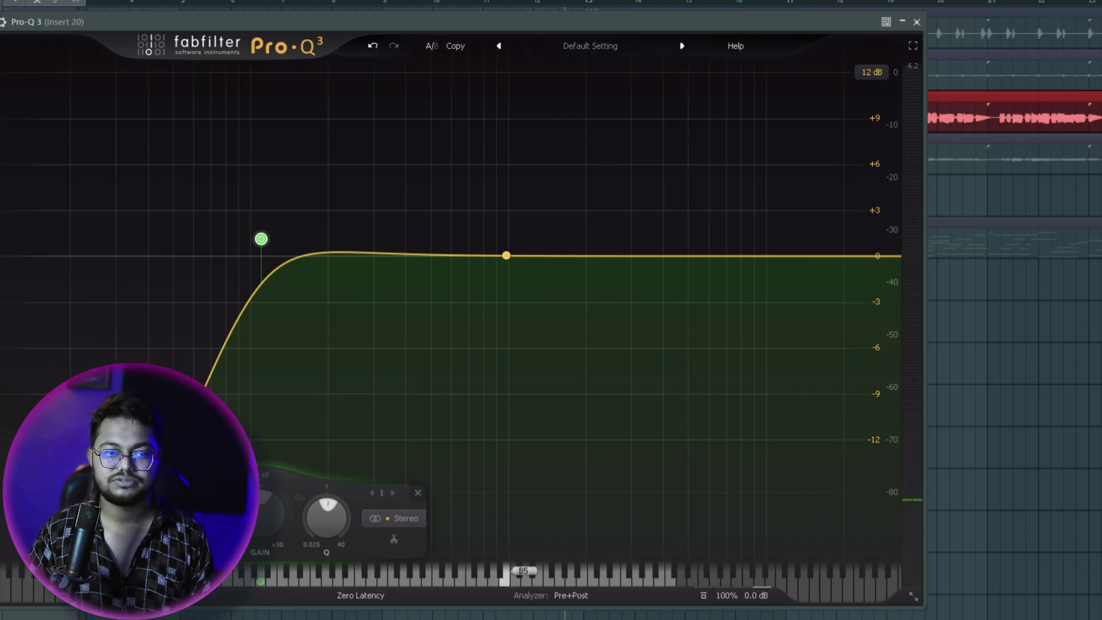
Add a dynamic bell cut at about 307 Hz with -1.81 dB gain and Q 3.77 while playing the vocal
drag(497, 255, 499, 270)
key(space)
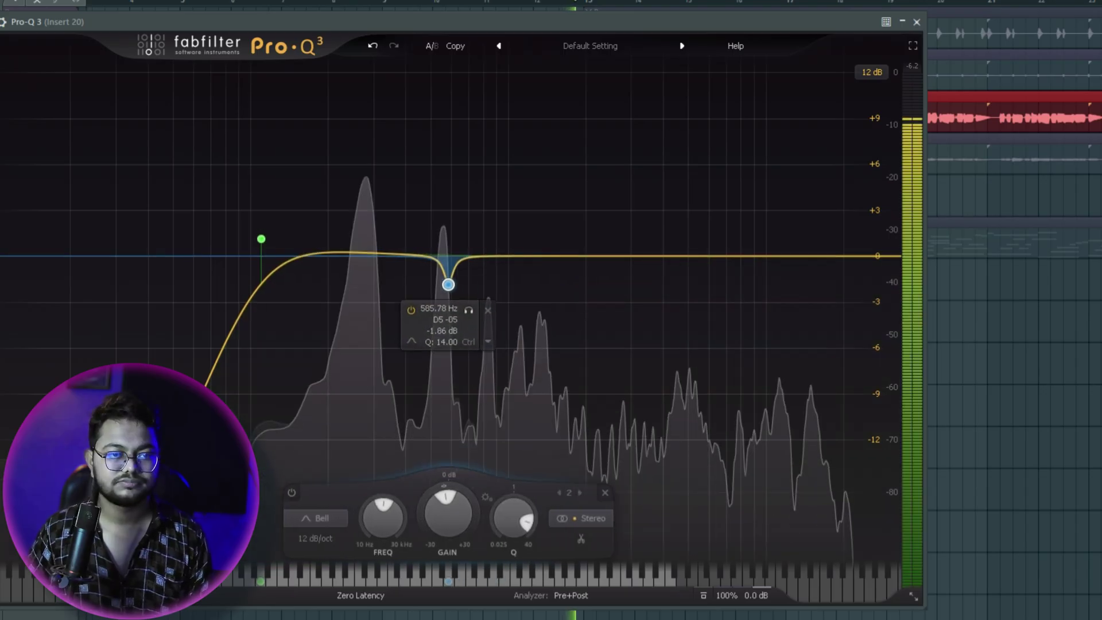
drag(447, 284, 359, 292)
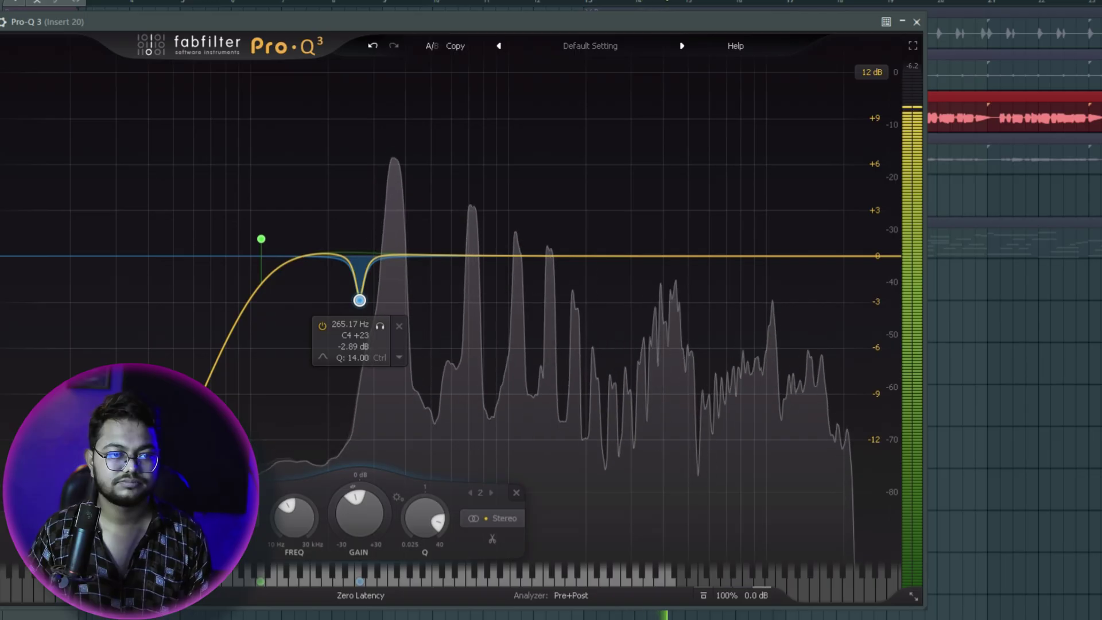
scroll(359, 300, down, 1)
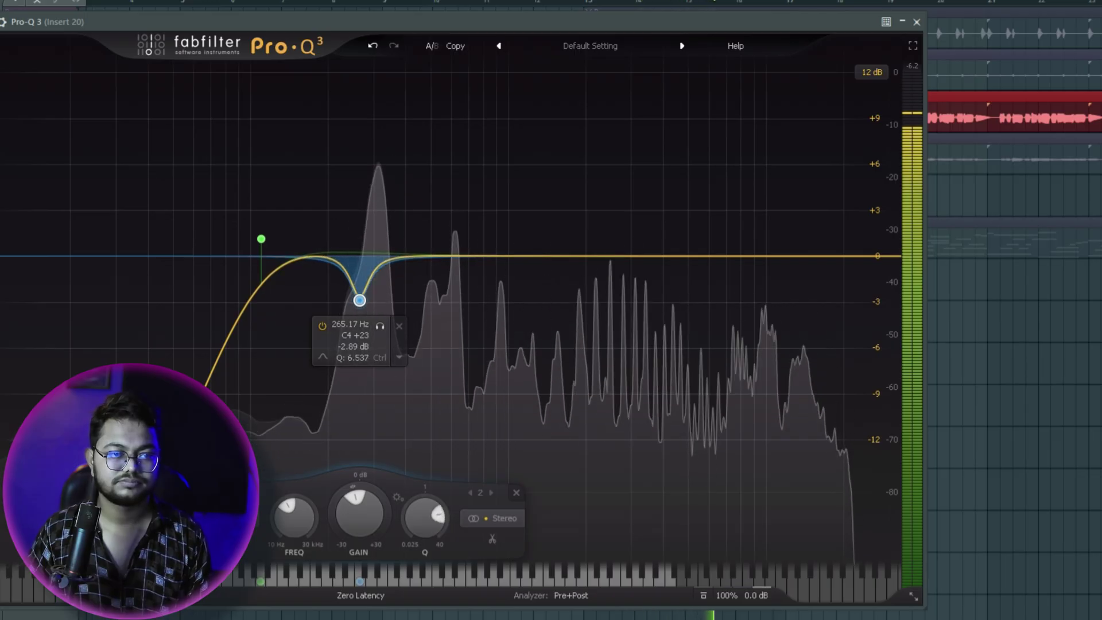
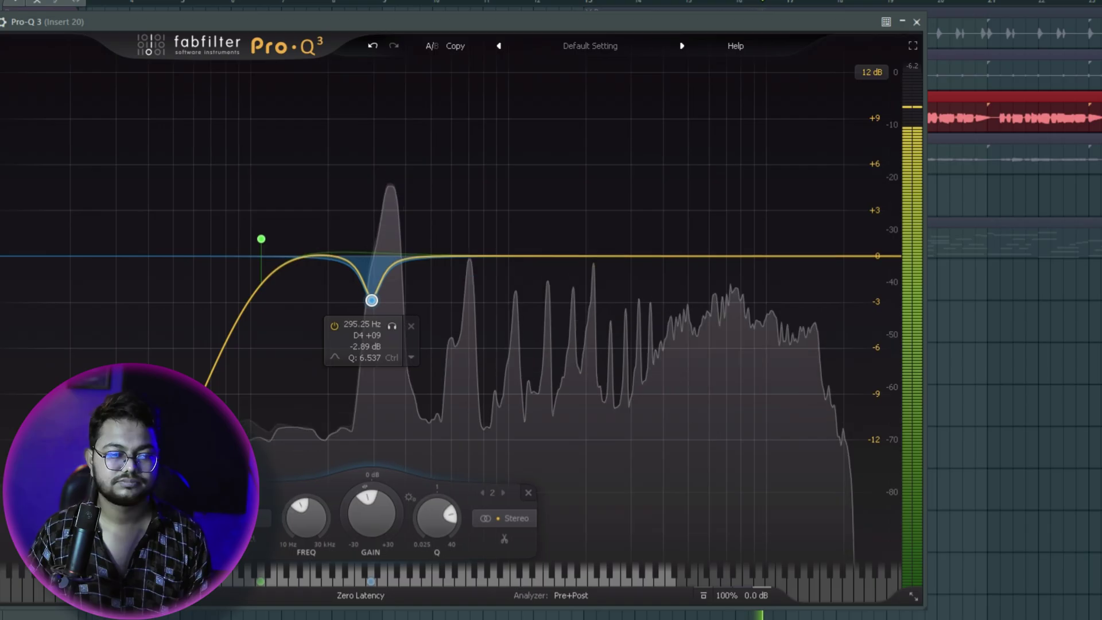
right_click(373, 299)
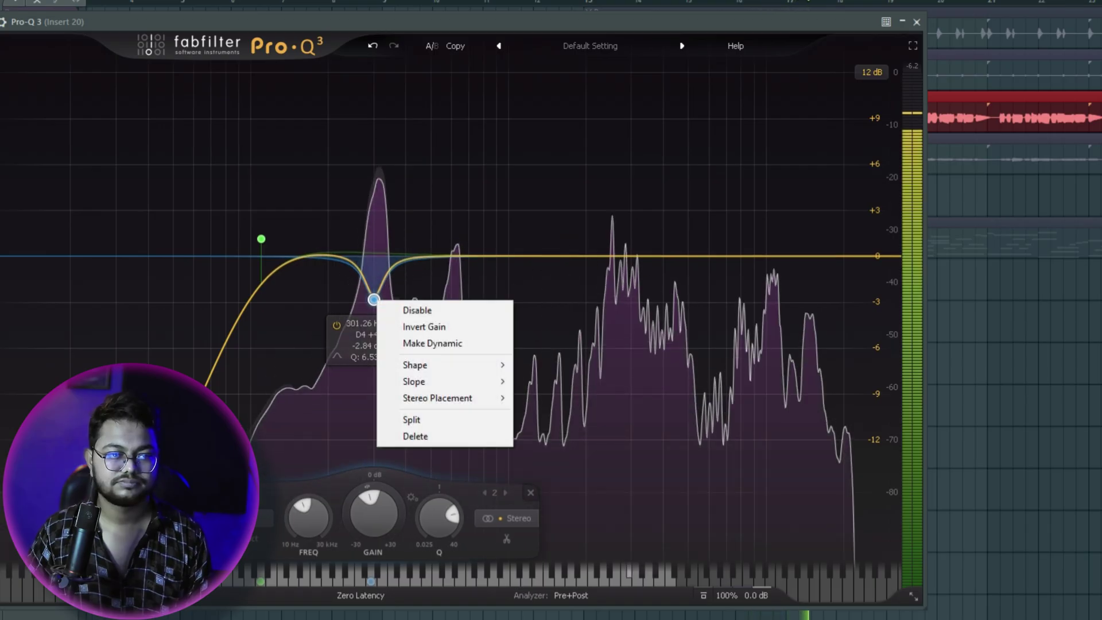
click(432, 343)
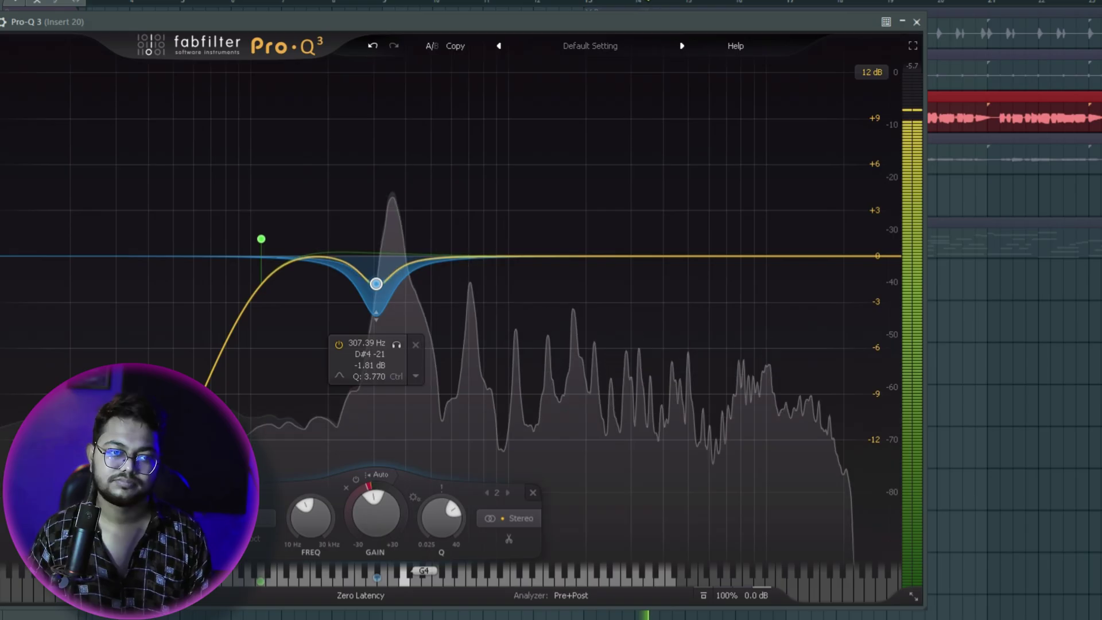
key(space)
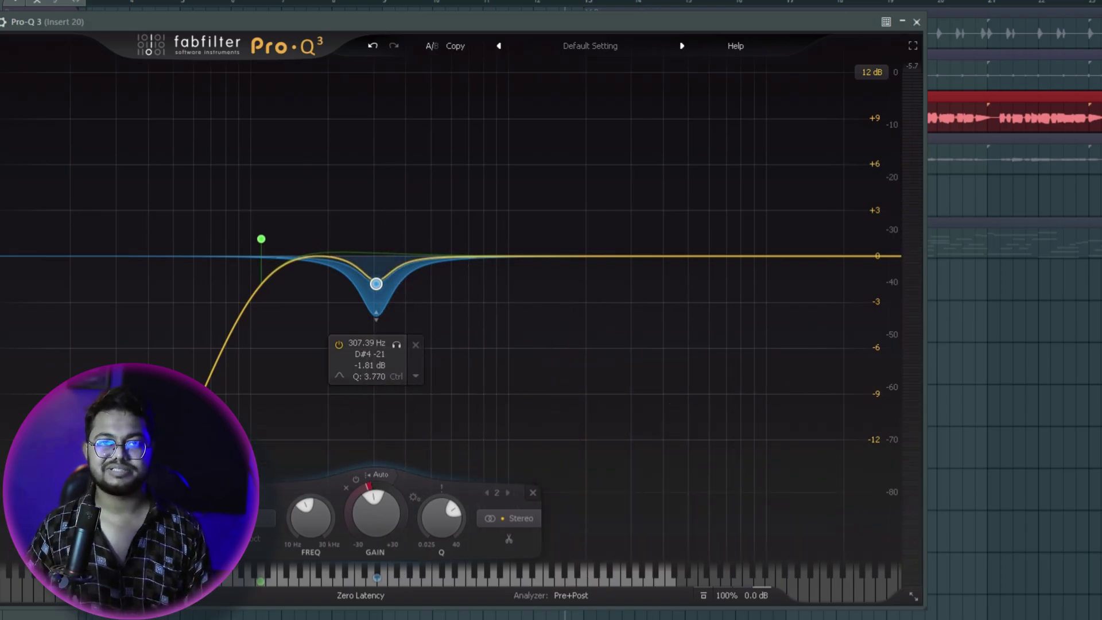
Add a dynamic bell cut of -1.27 dB at about 578 Hz with Q 1.564, and reduce the 307 Hz band's dynamic range
drag(450, 256, 458, 275)
key(space)
click(478, 300)
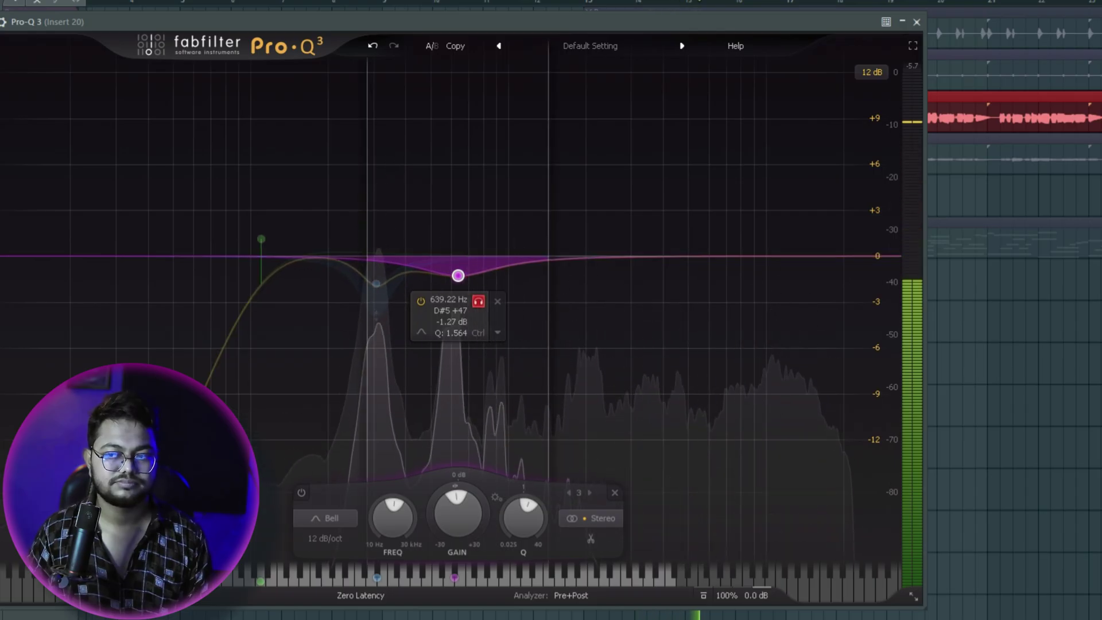
drag(478, 301, 476, 300)
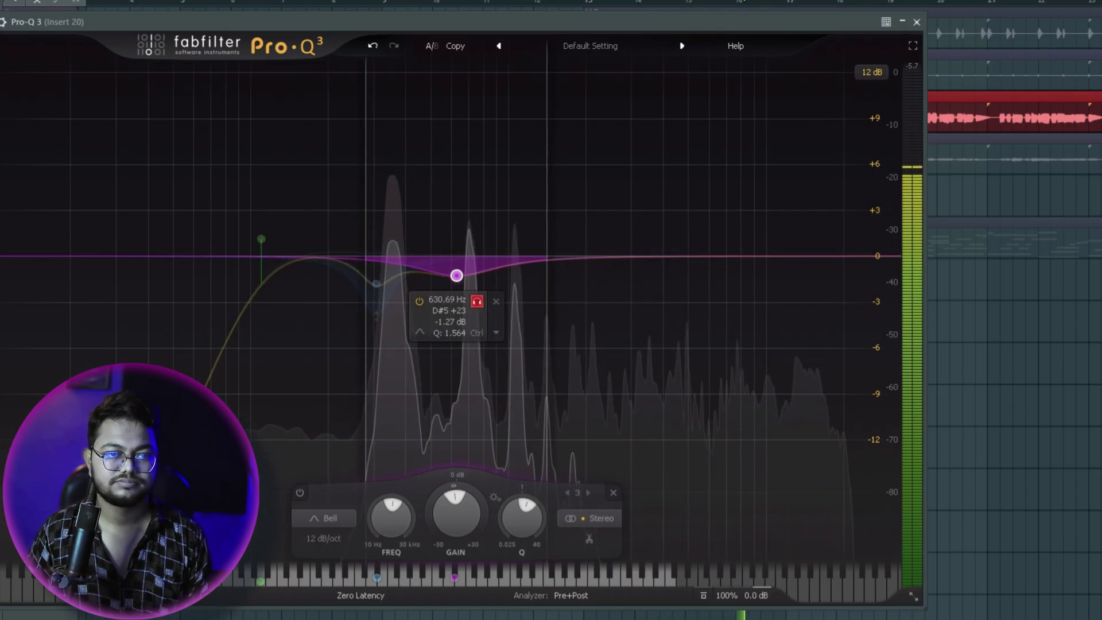
drag(476, 301, 467, 300)
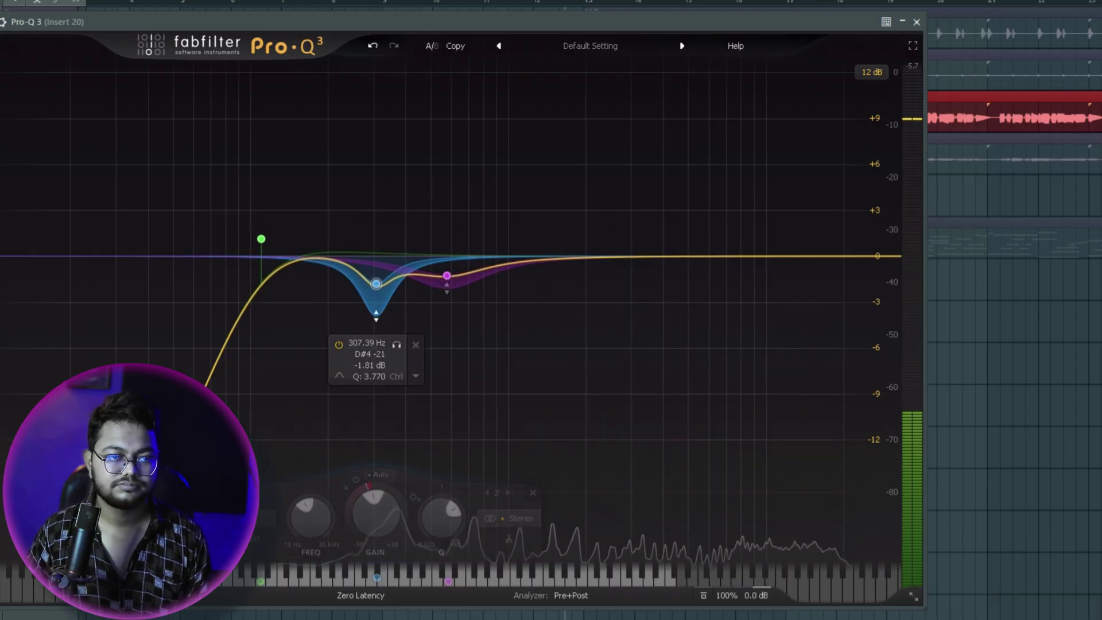
drag(375, 317, 376, 302)
key(space)
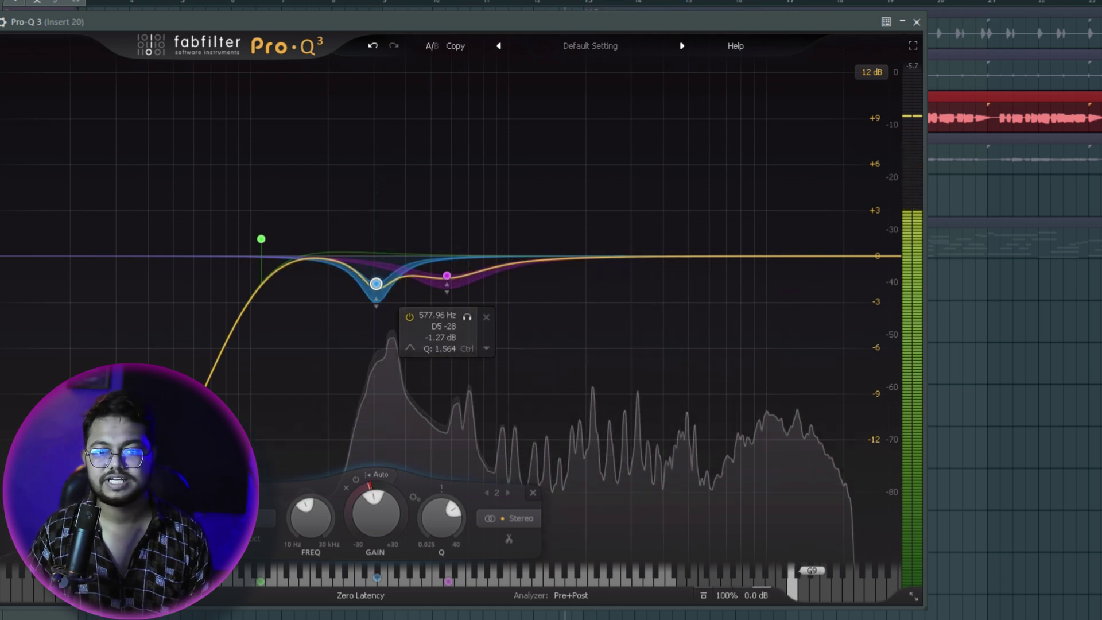
Add a gentle high shelf boost of under 2 dB at about 10 kHz with Q 0.3, and close the equalizer
drag(811, 253, 761, 244)
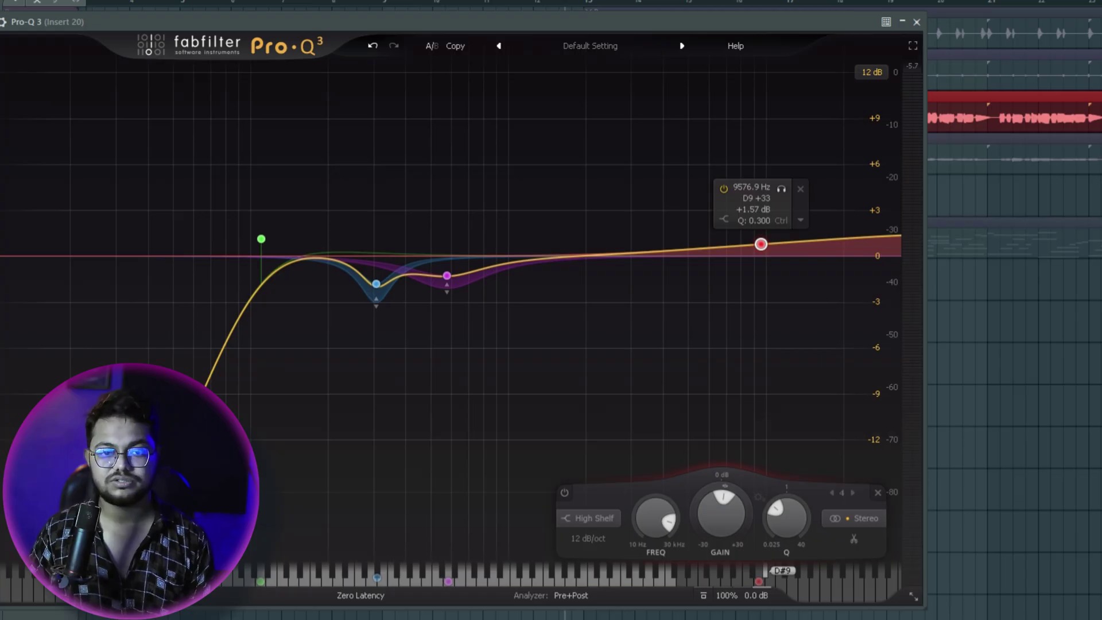
drag(760, 244, 766, 242)
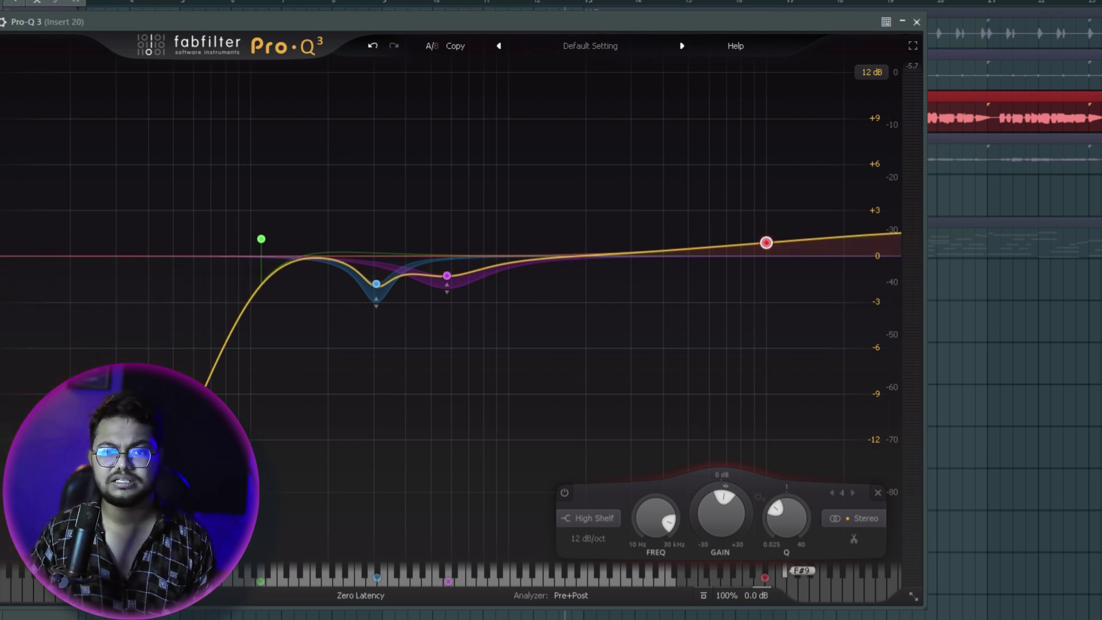
drag(459, 22, 459, 41)
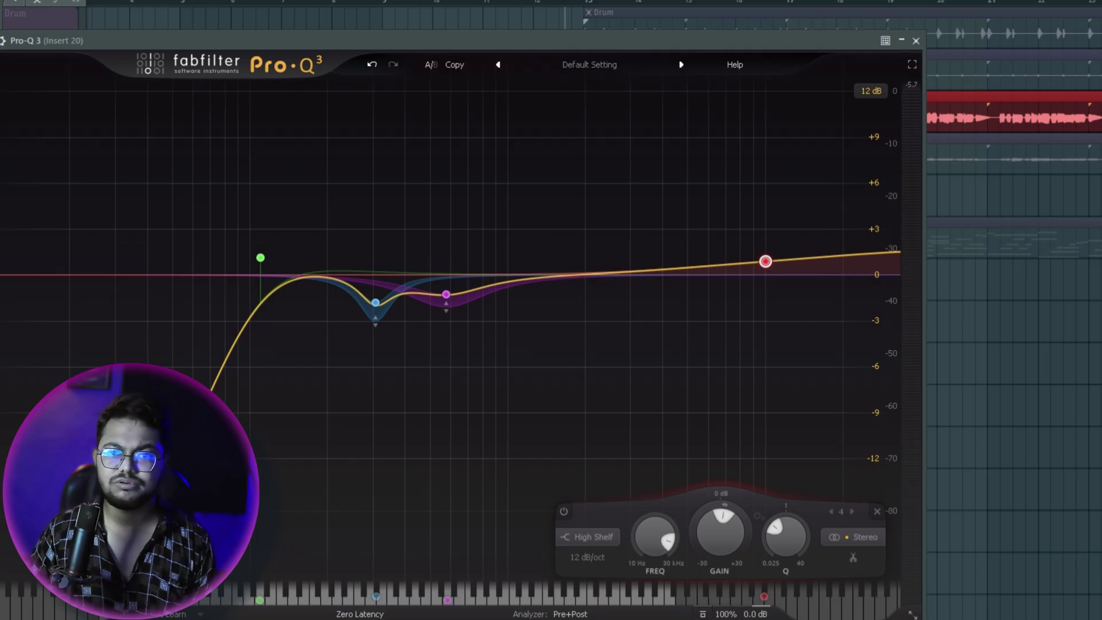
click(915, 41)
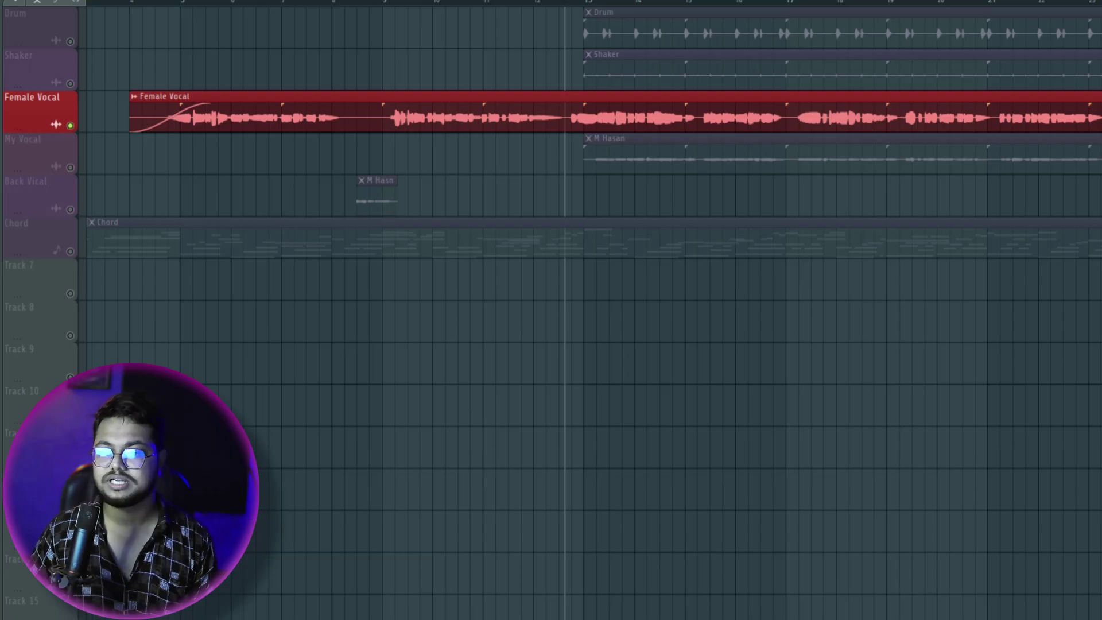
Set the CLA-2A compressor's peak reduction to about 40 and its gain to about 30 during vocal playback
key(space)
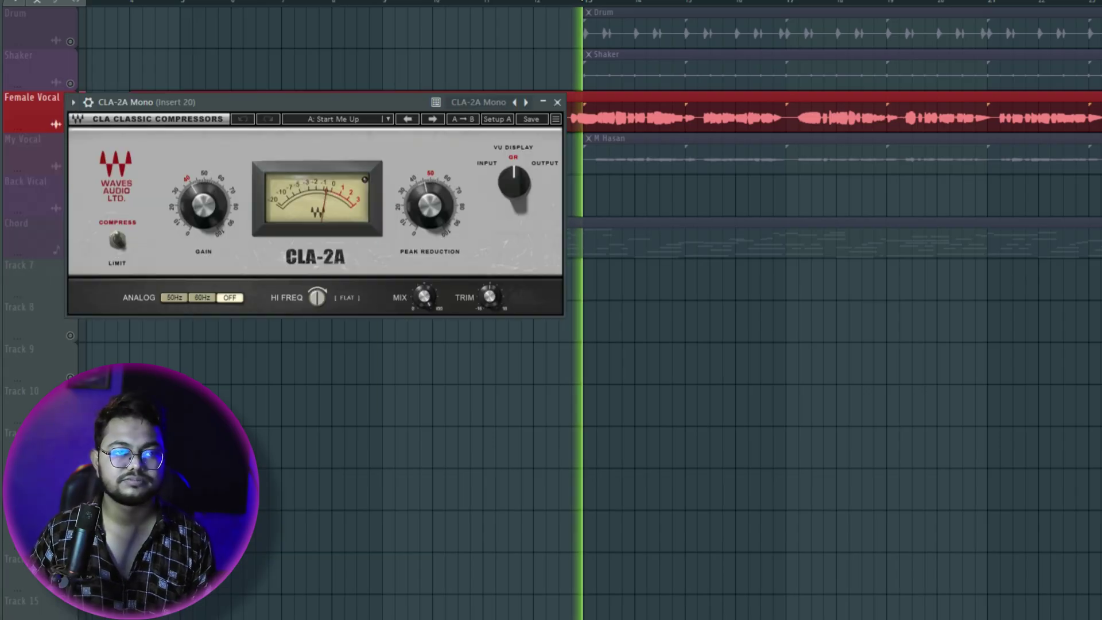
drag(429, 205, 429, 220)
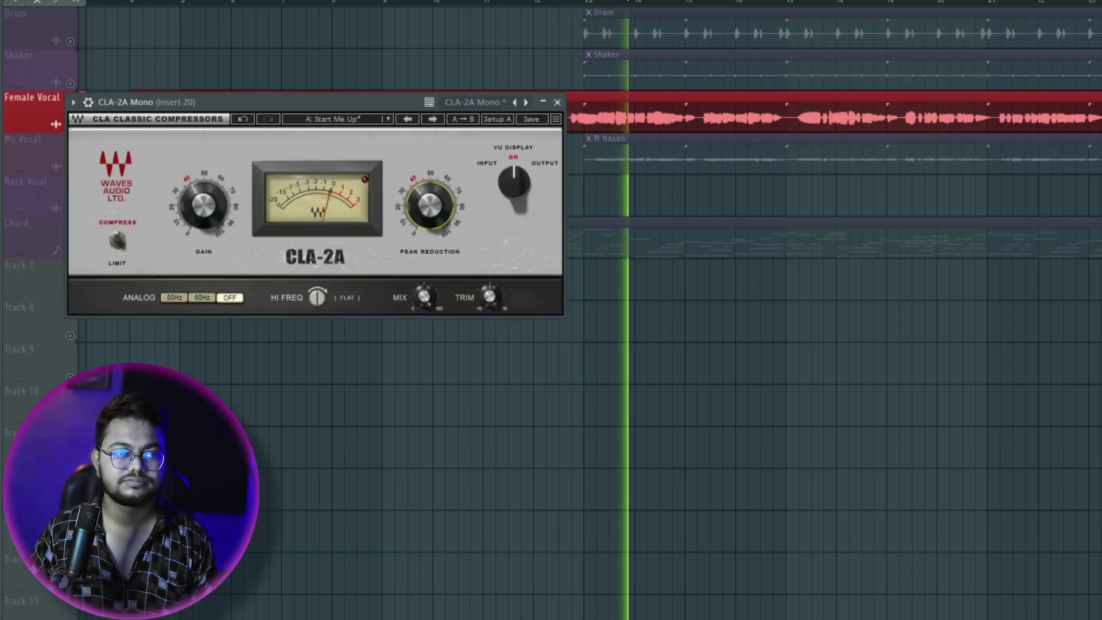
drag(203, 205, 204, 228)
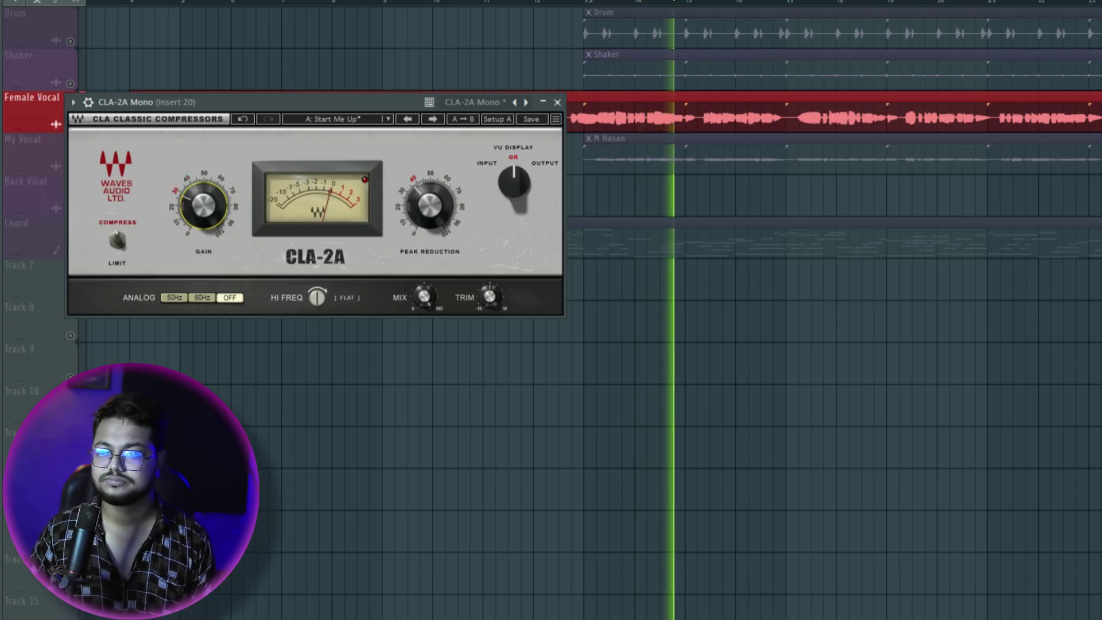
Fine-tune the CLA-2A's peak reduction to about 38 and raise its gain slightly while replaying the vocal
mouse_move(429, 205)
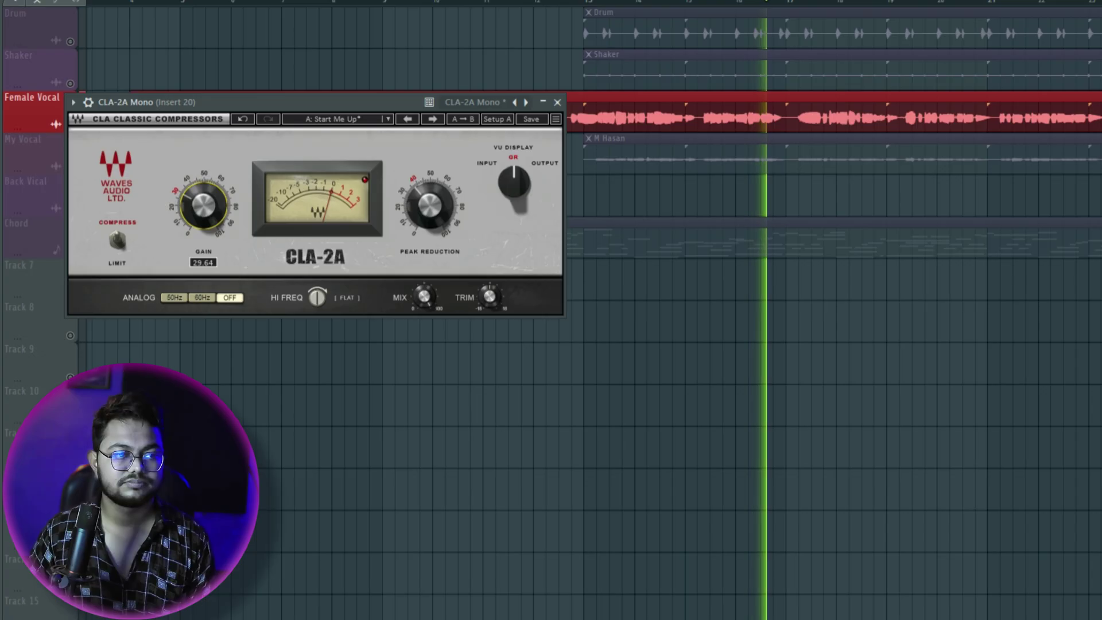
drag(429, 205, 429, 204)
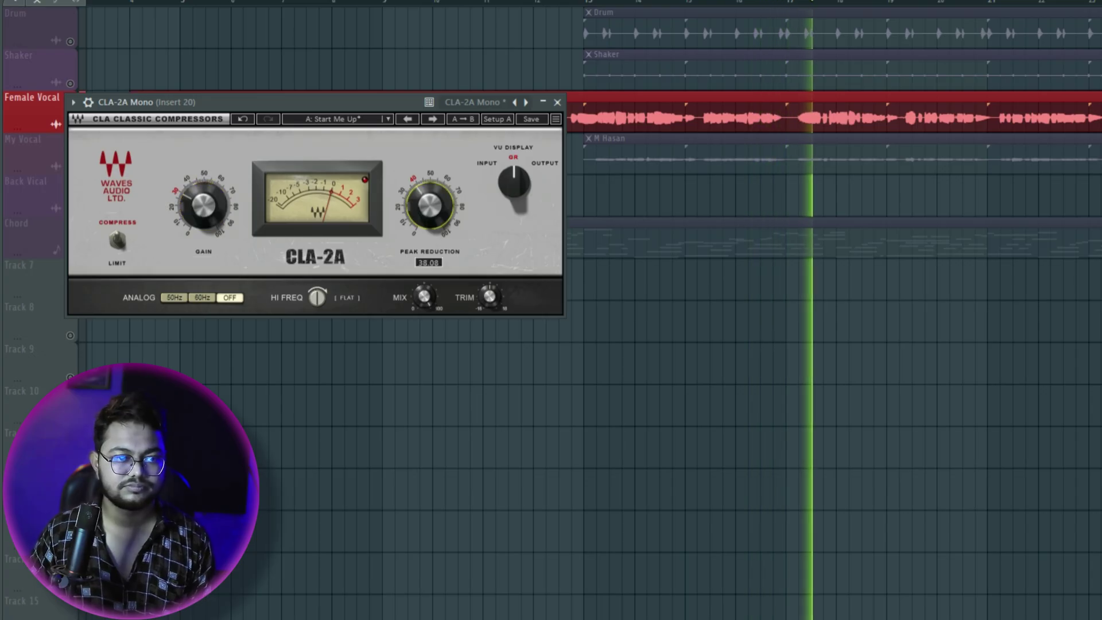
drag(203, 204, 204, 201)
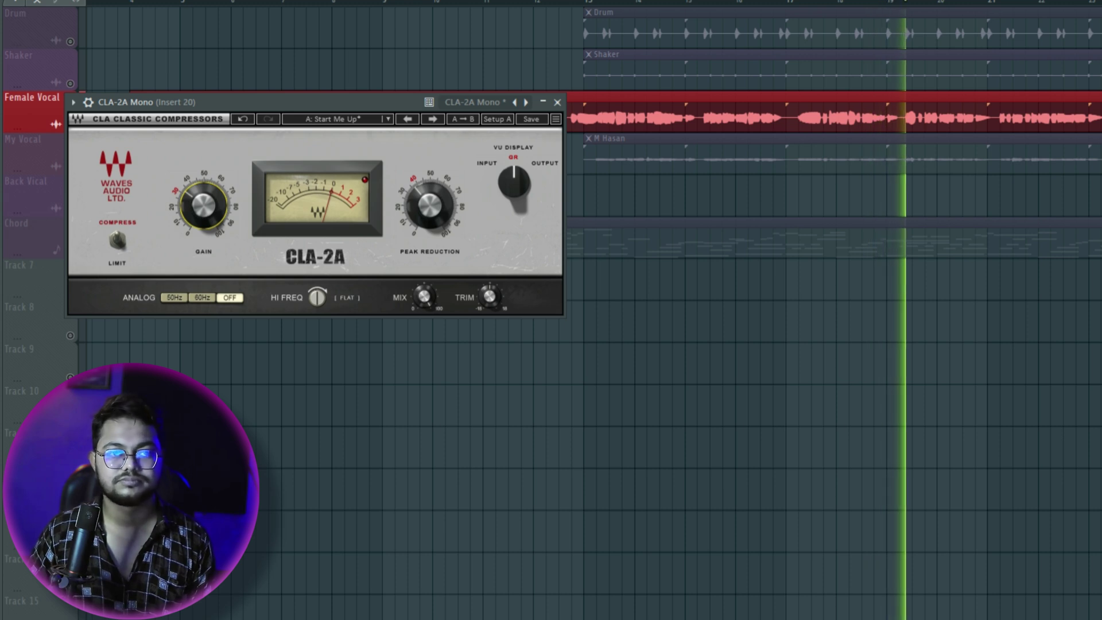
key(space)
key(space)
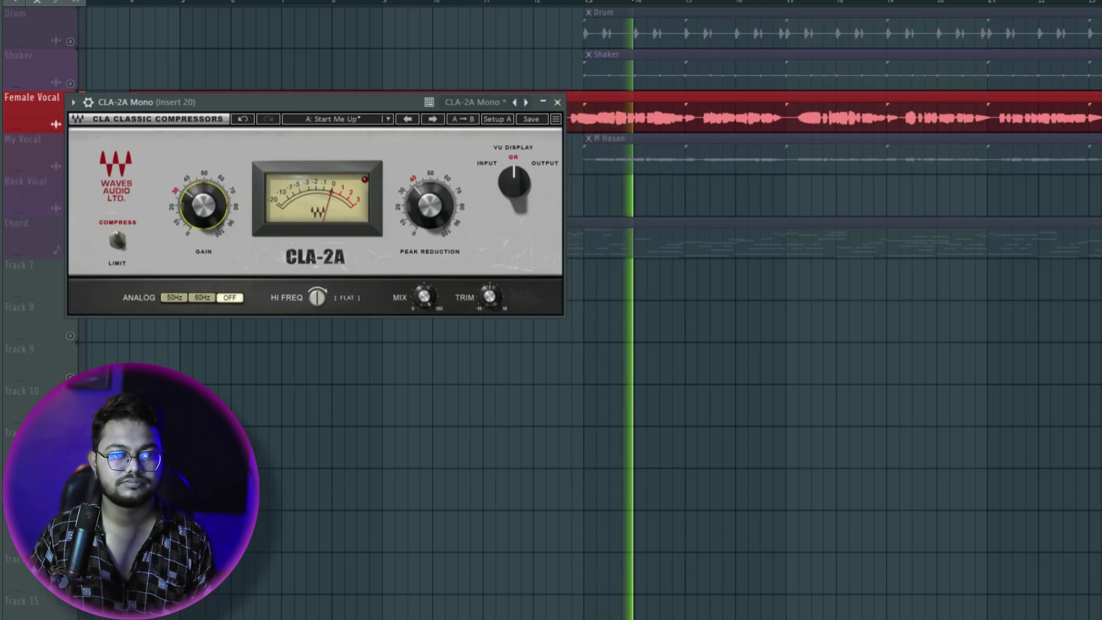
Switch the CLA-2A's VU display to output, listen to the vocal, and close the compressor
click(513, 182)
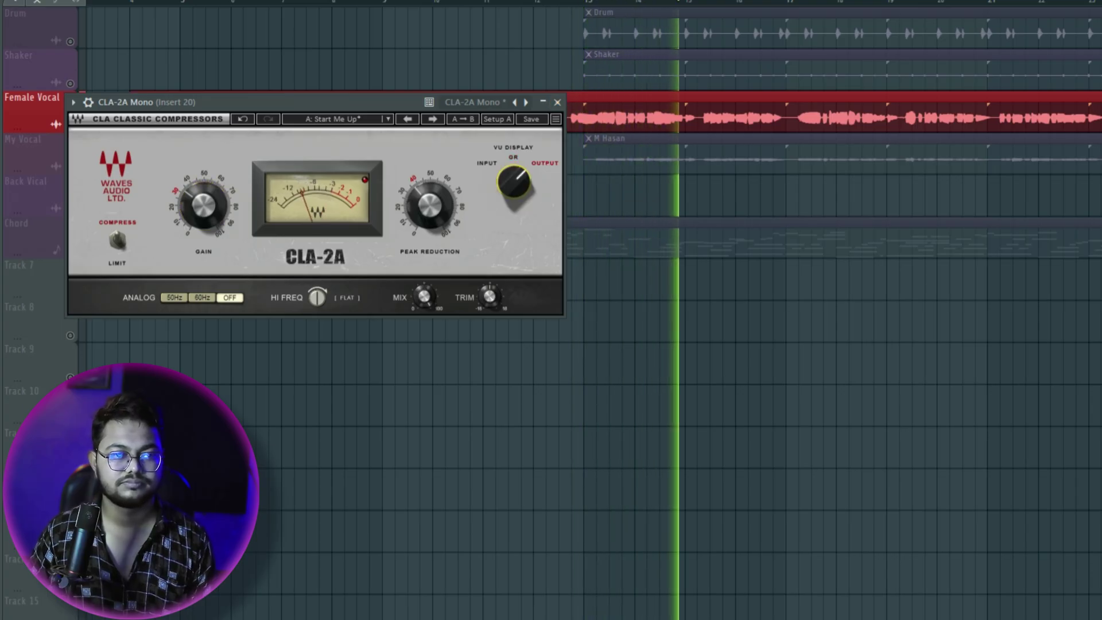
drag(322, 102, 339, 99)
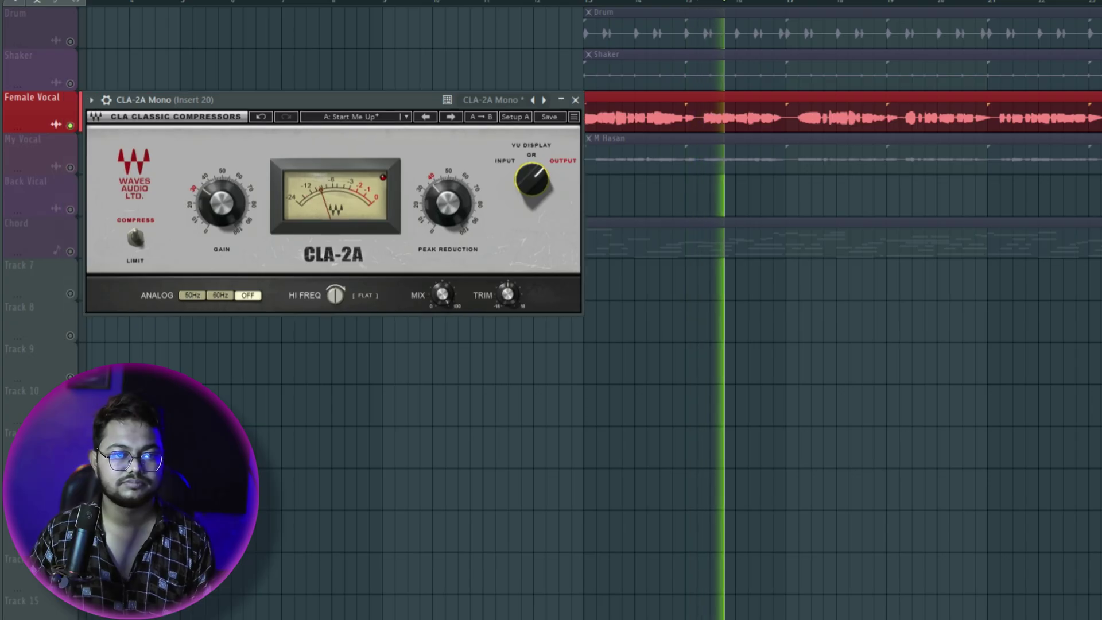
key(space)
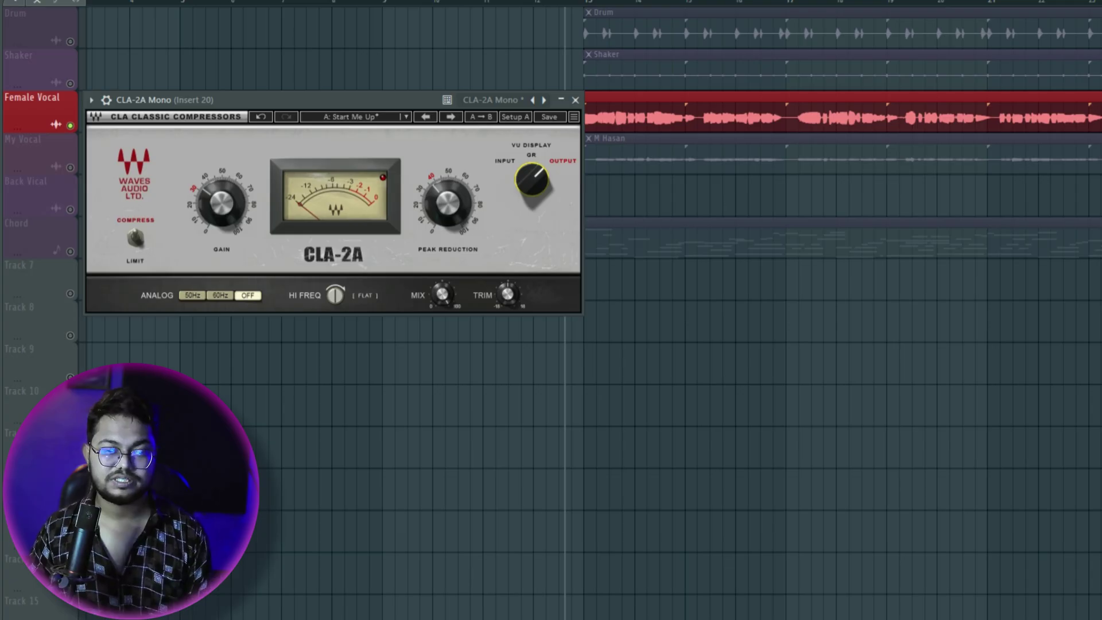
click(575, 100)
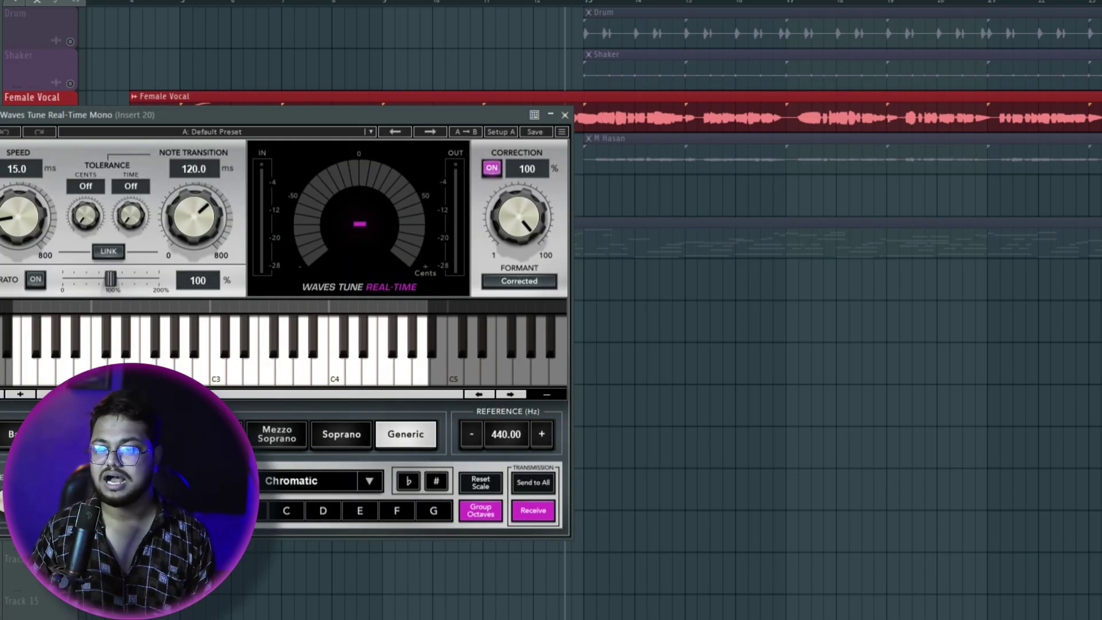
Set the note transition in Waves Tune Real-Time to 46.0 ms
drag(287, 114, 613, 156)
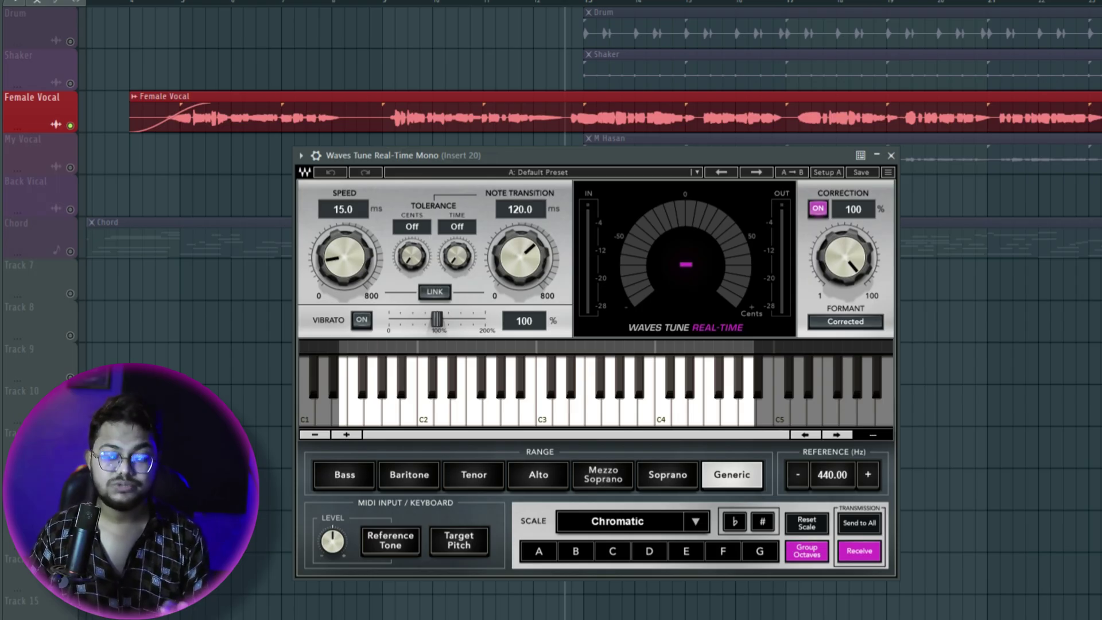
drag(520, 257, 520, 285)
drag(539, 155, 518, 144)
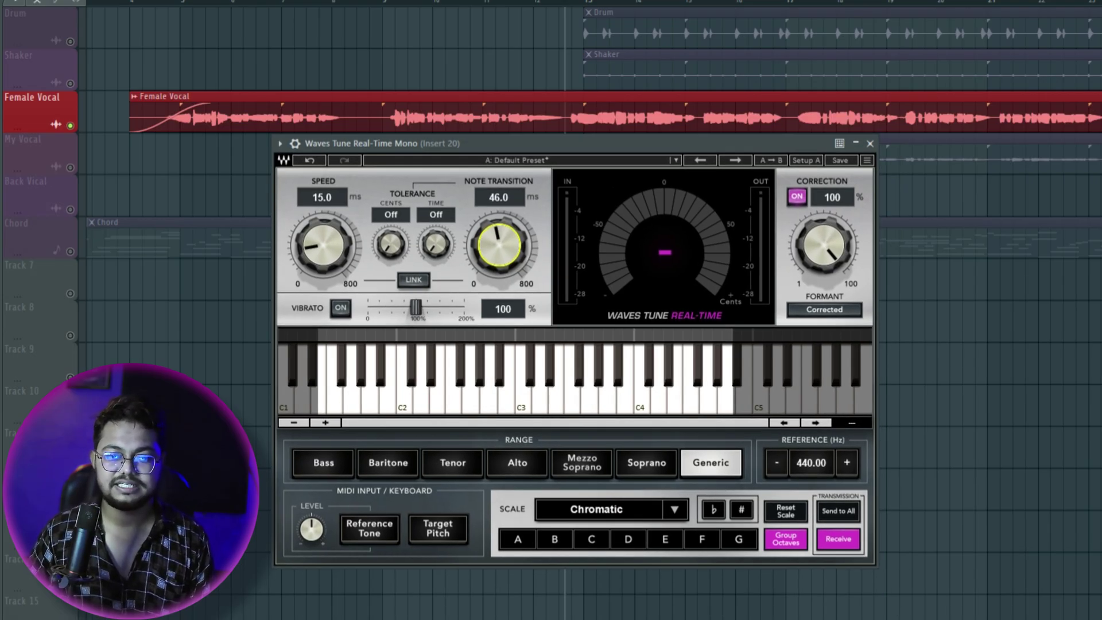
Set the pitch correction key to D sharp with the Natural Minor scale
click(627, 540)
click(741, 509)
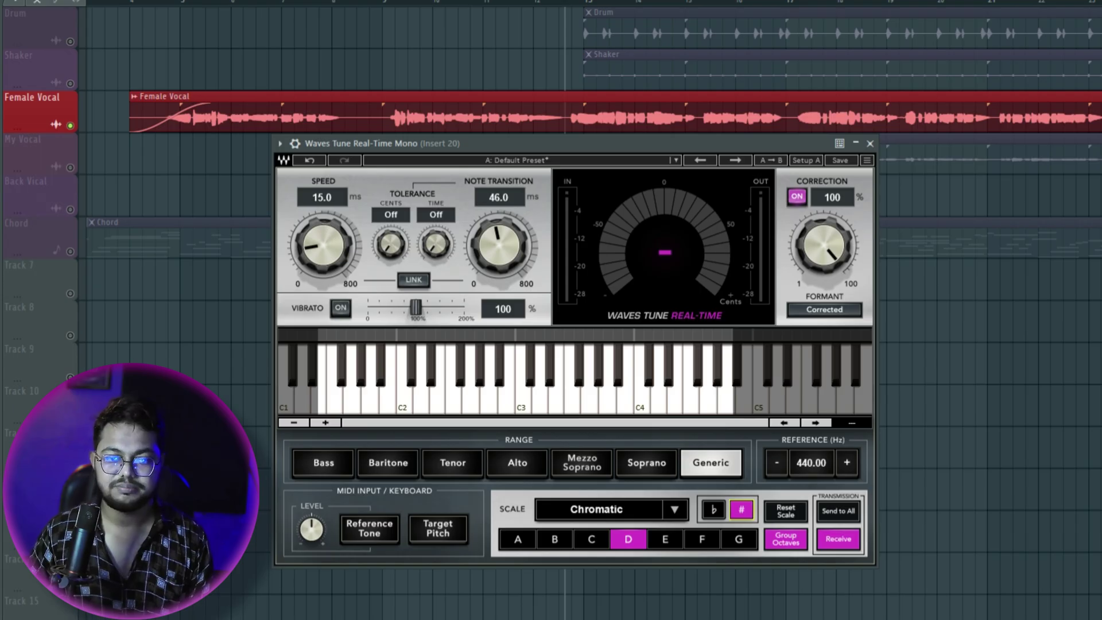
click(674, 509)
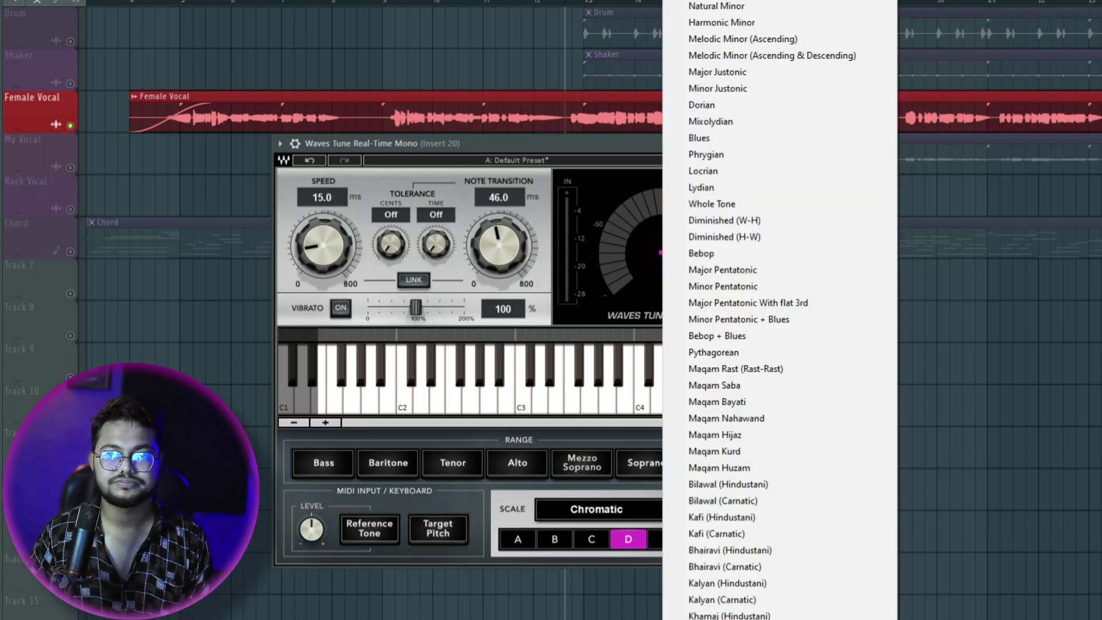
click(716, 6)
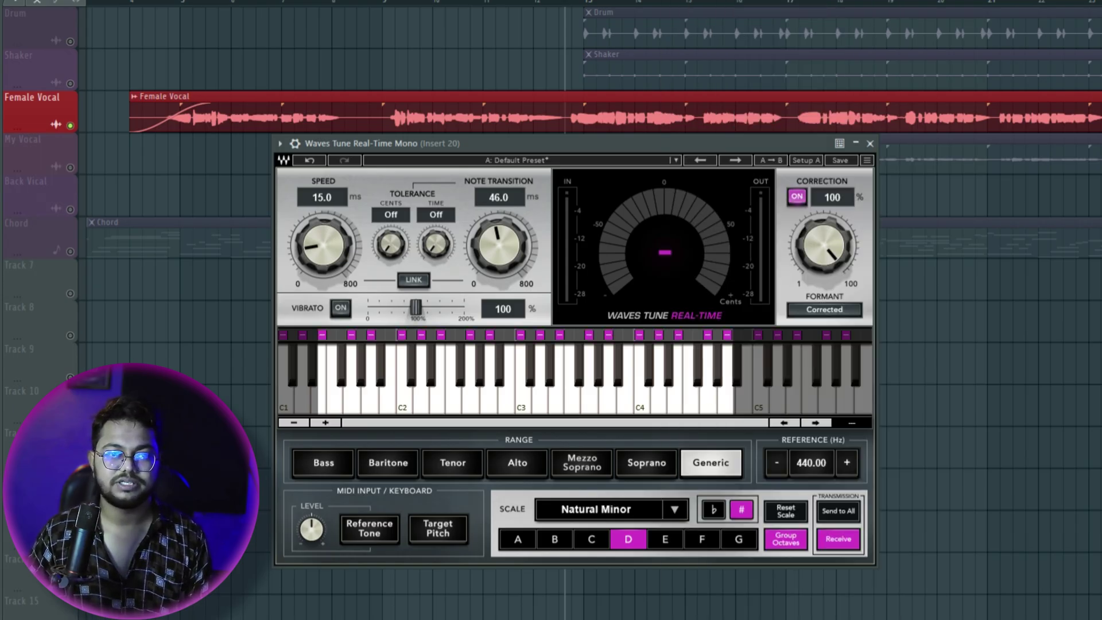
While playing the vocal, set the correction speed to 32.2 ms, note transition to 37.2 ms and range to Alto, and close the tuner
key(space)
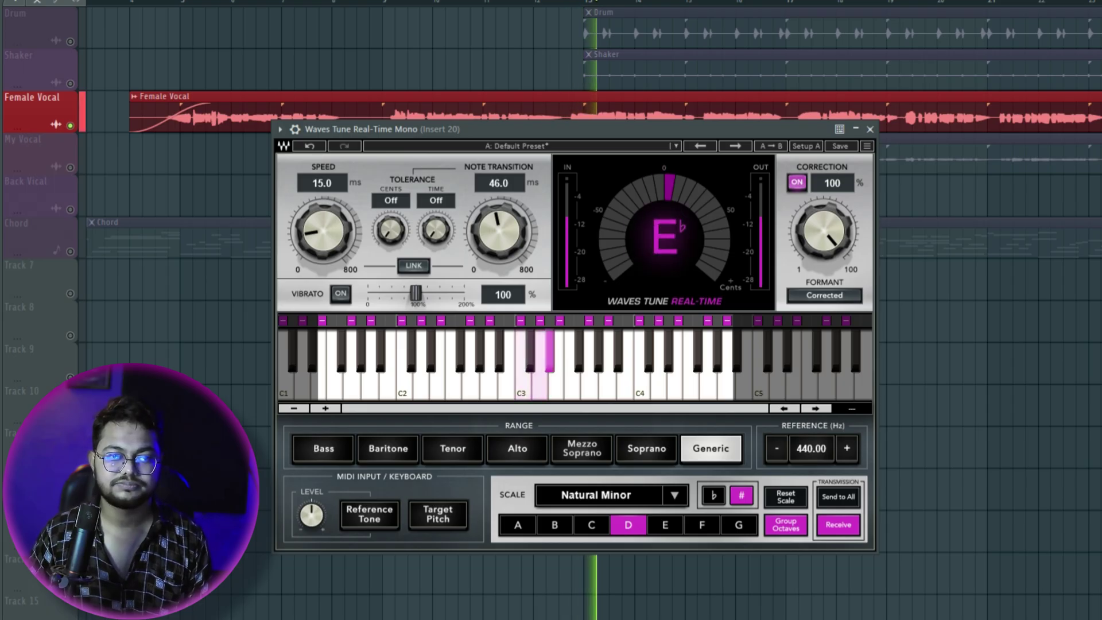
drag(323, 231, 323, 218)
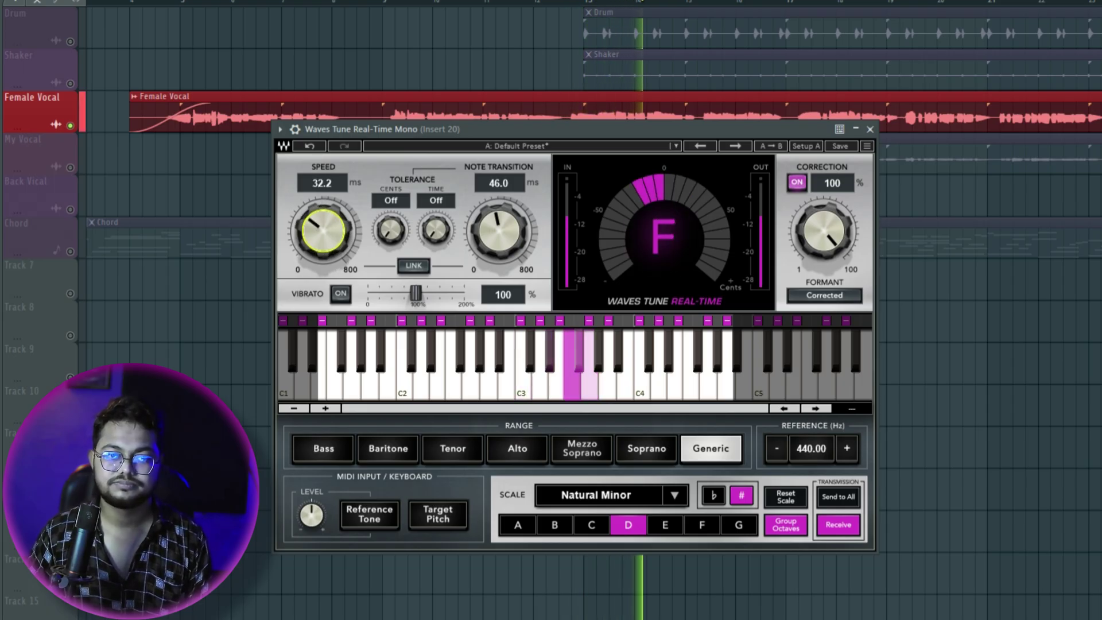
drag(499, 231, 500, 200)
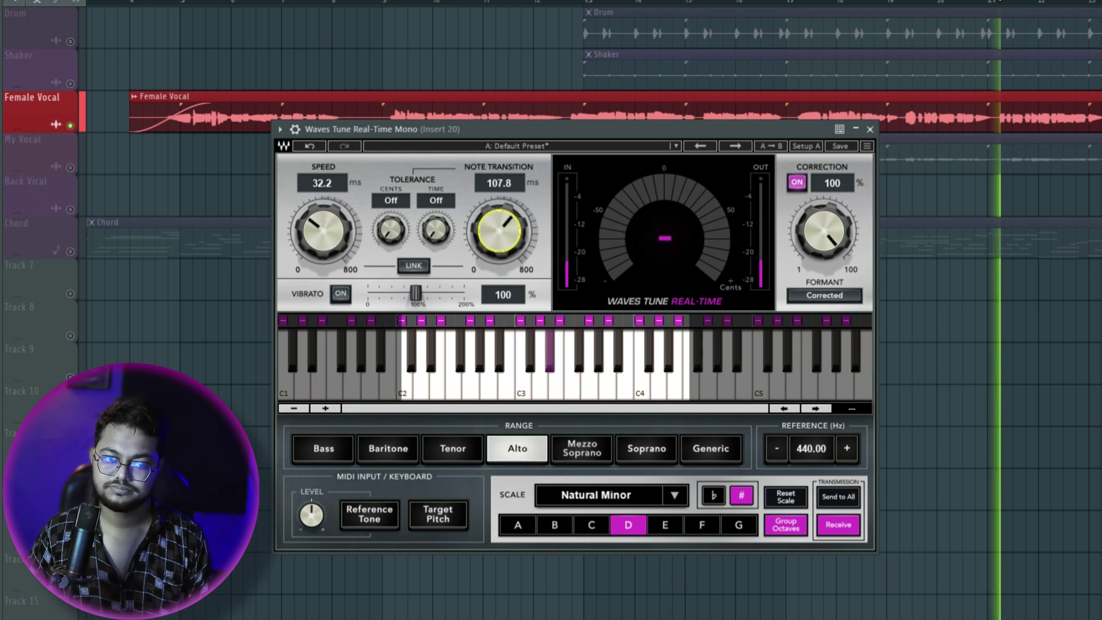
mouse_move(500, 231)
mouse_down()
mouse_move(499, 215)
mouse_move(499, 242)
mouse_up()
drag(499, 230, 499, 206)
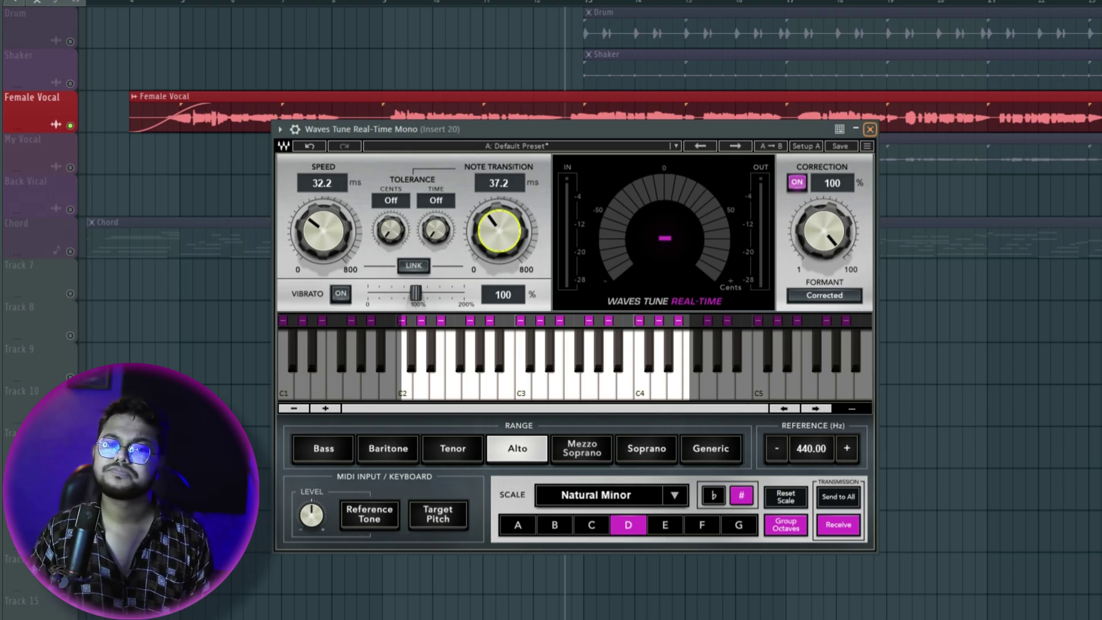
click(869, 130)
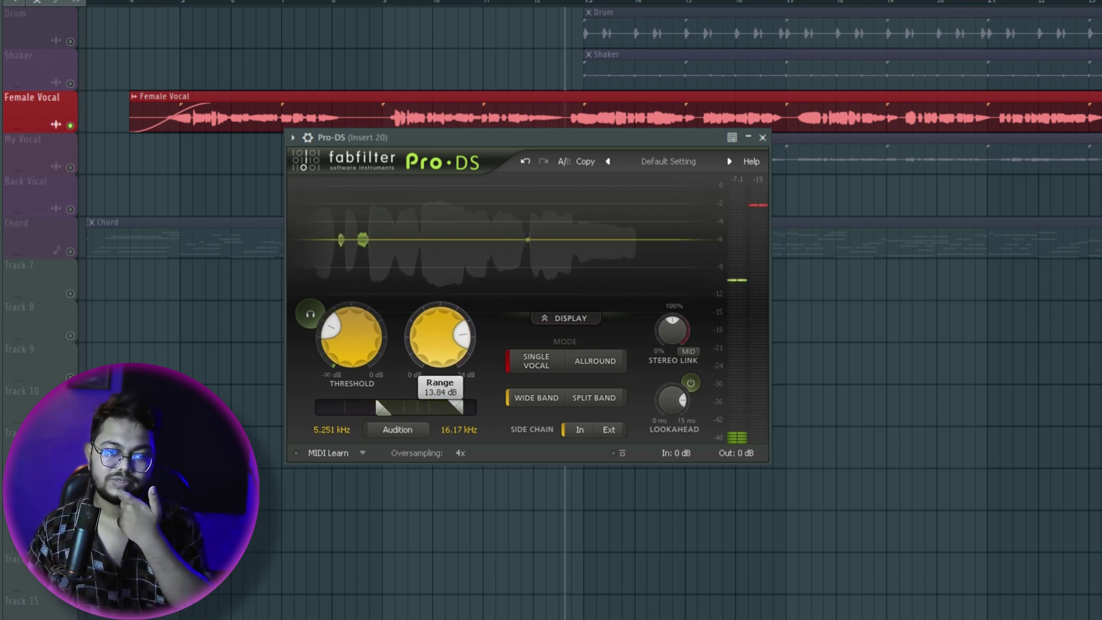
Listen to the vocal through the Pro-DS de-esser and close it
key(space)
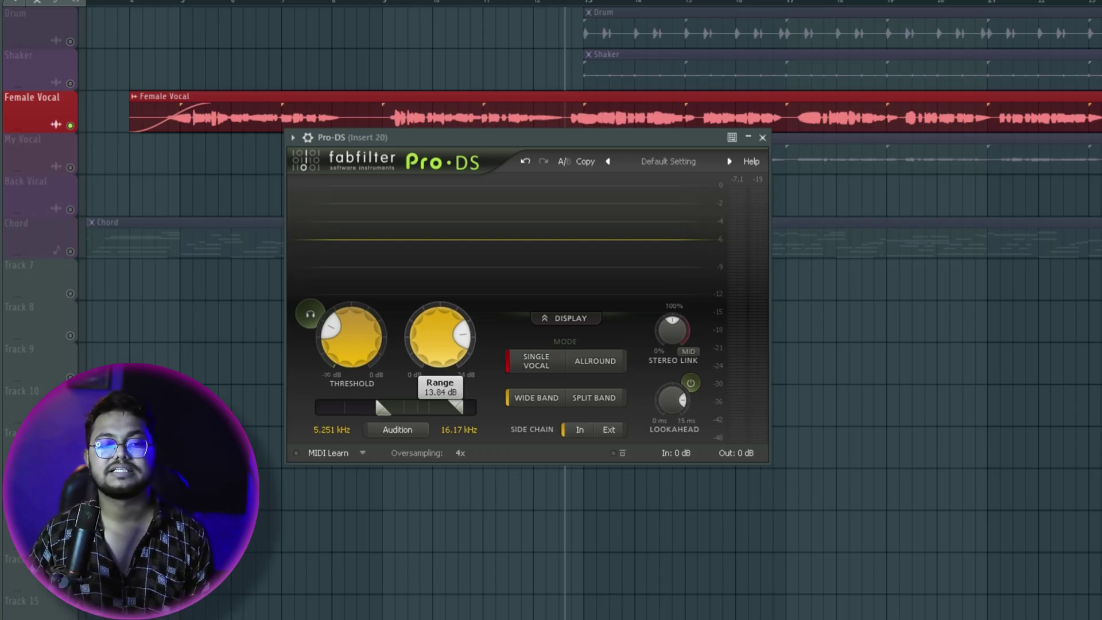
click(762, 137)
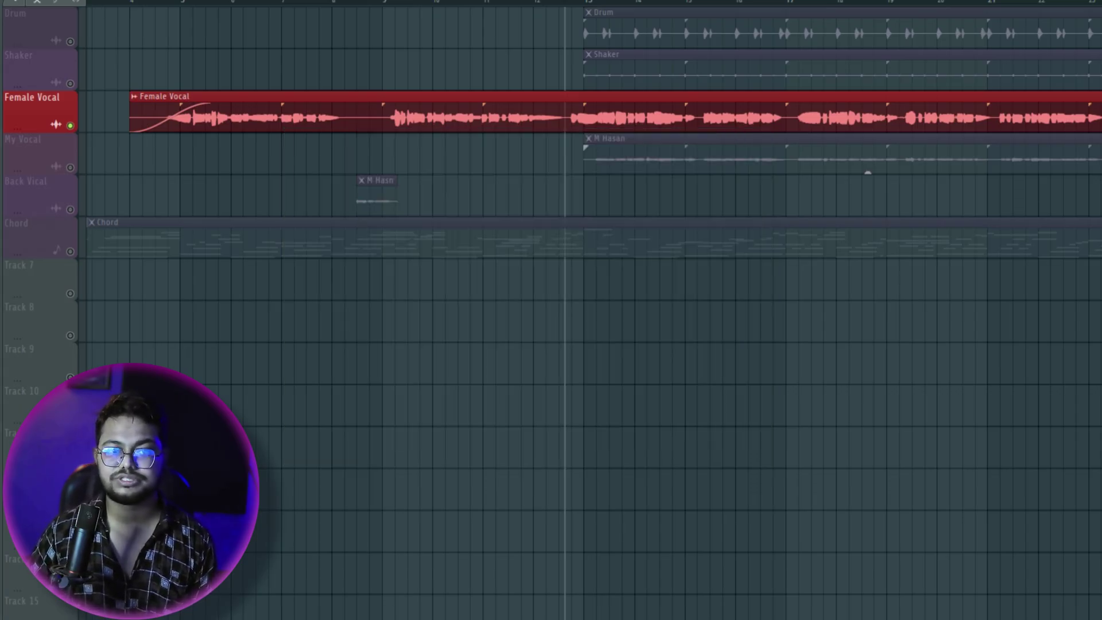
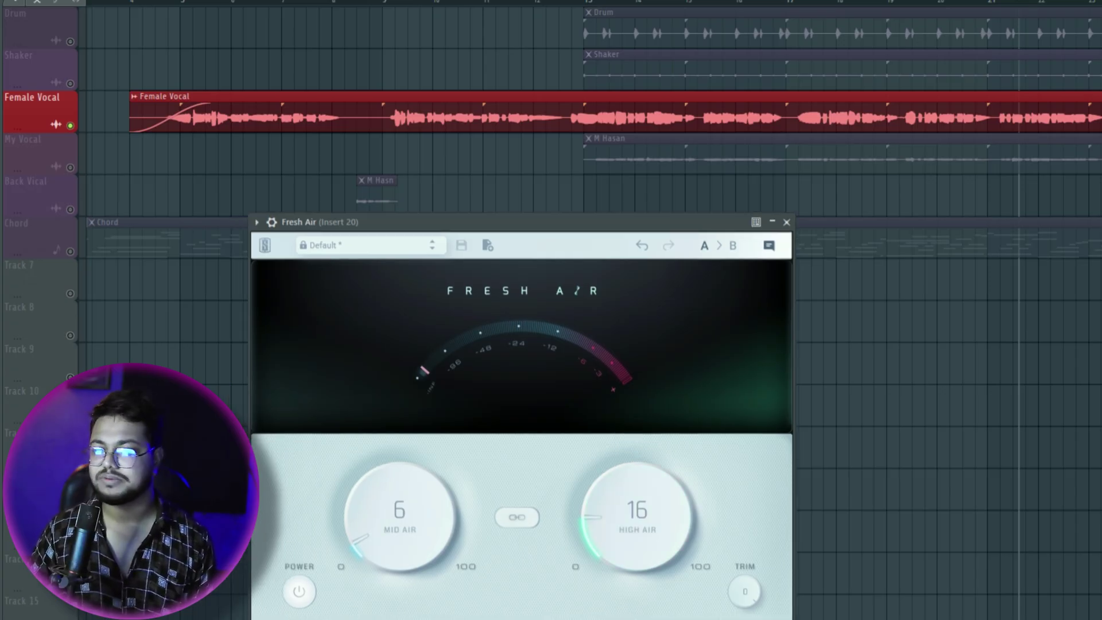
Set the Aphex Vintage Exciter's AX Mix to 5.56 after checking the vocal with Fresh Air
key(space)
drag(707, 400, 706, 420)
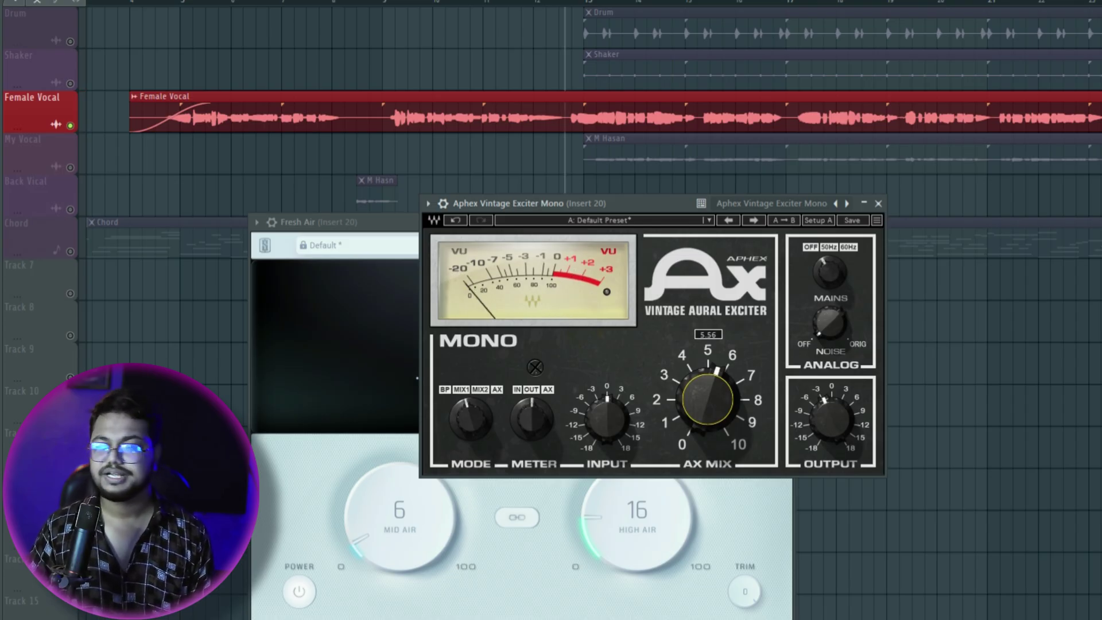
mouse_move(831, 420)
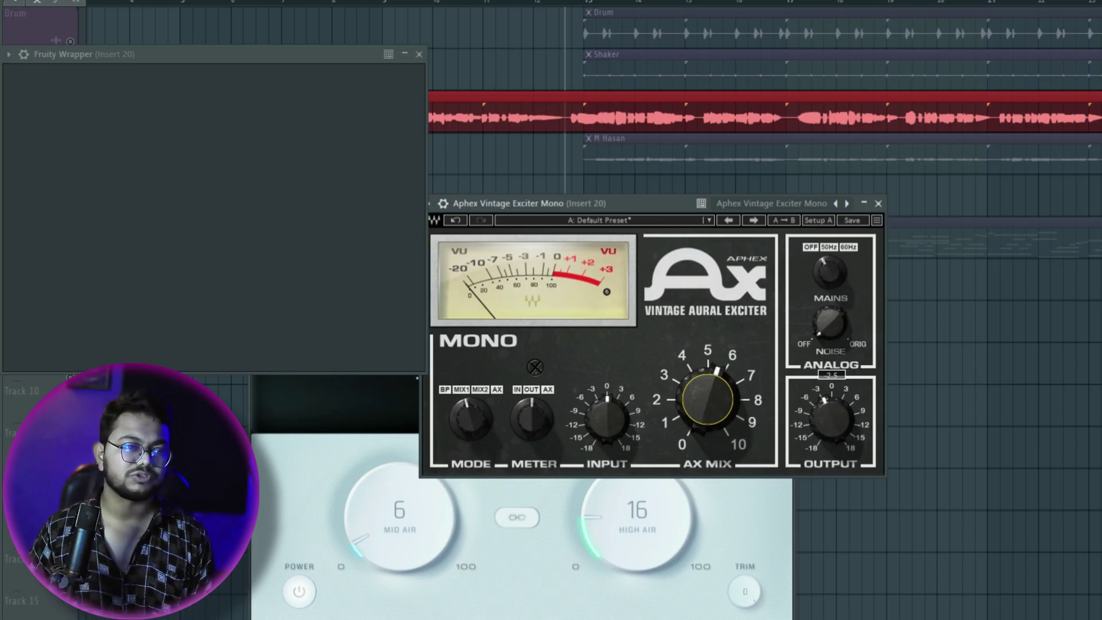
Boost Air to 4.4 and raise Presence and Lows in Butch Vig Vocals while auditioning the vocal
drag(287, 56, 476, 78)
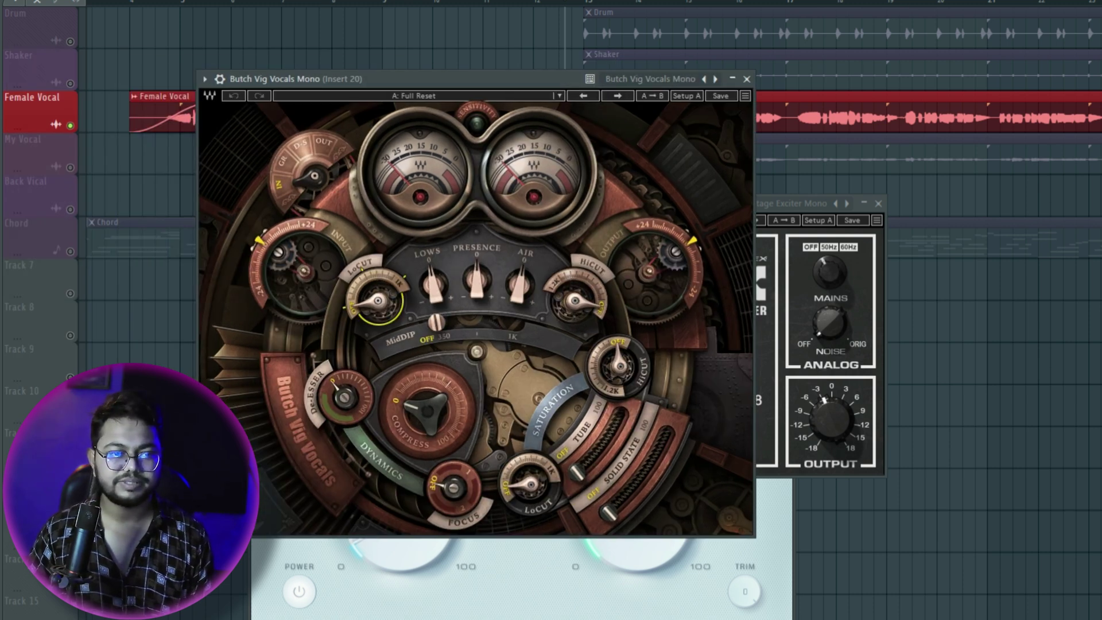
drag(519, 285, 518, 265)
key(space)
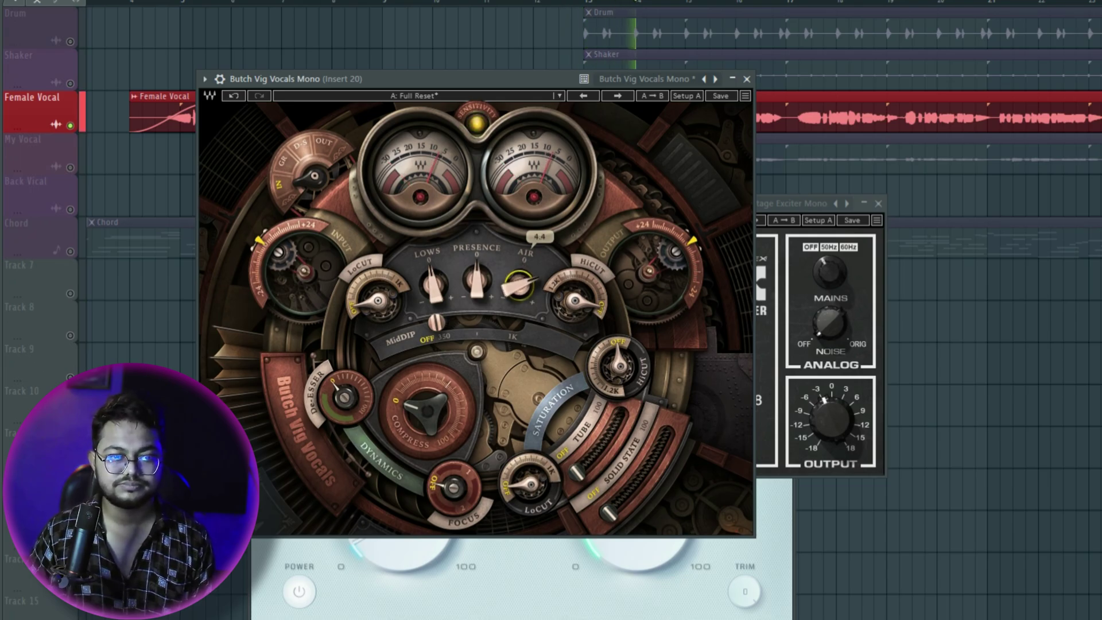
drag(476, 282, 476, 257)
click(433, 283)
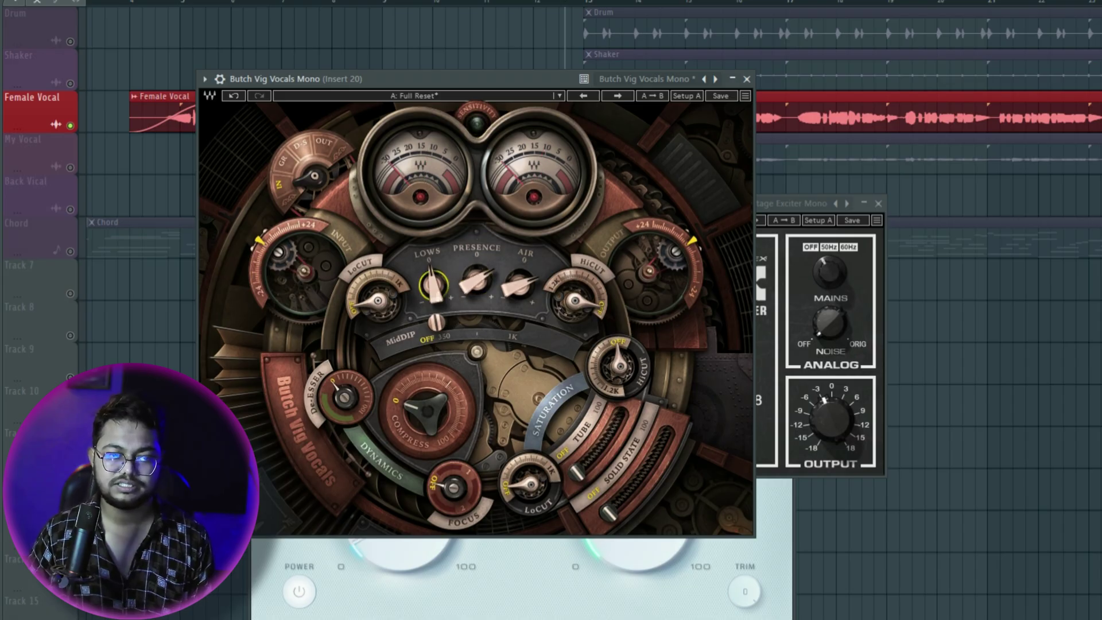
drag(433, 283, 433, 271)
key(space)
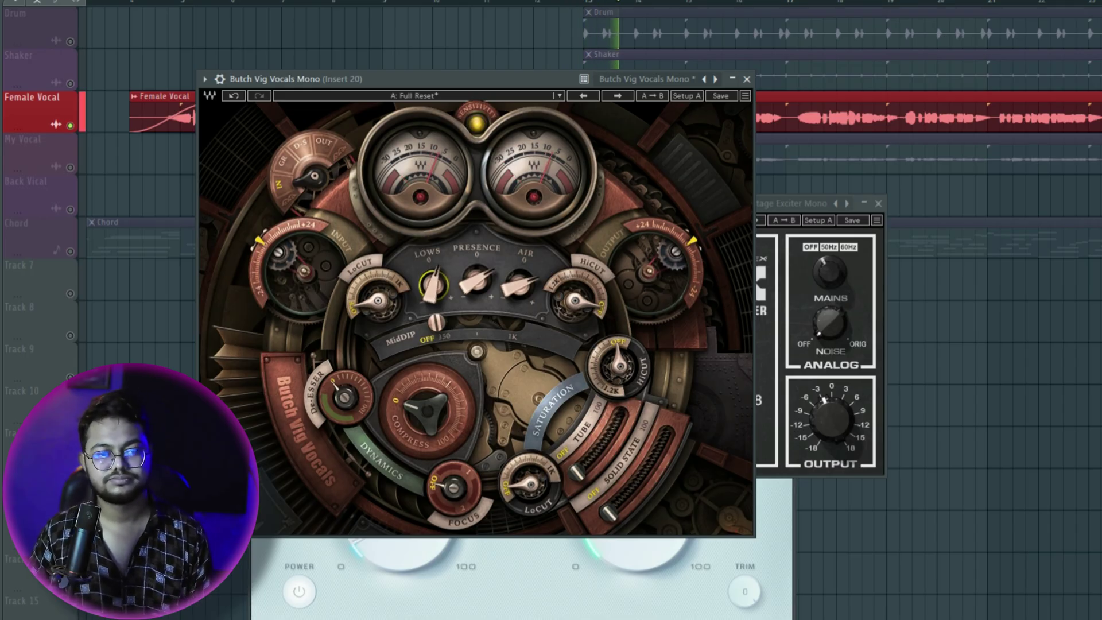
Increase the de-esser and compression amounts in Butch Vig Vocals and play back the processed vocal
drag(344, 397, 345, 379)
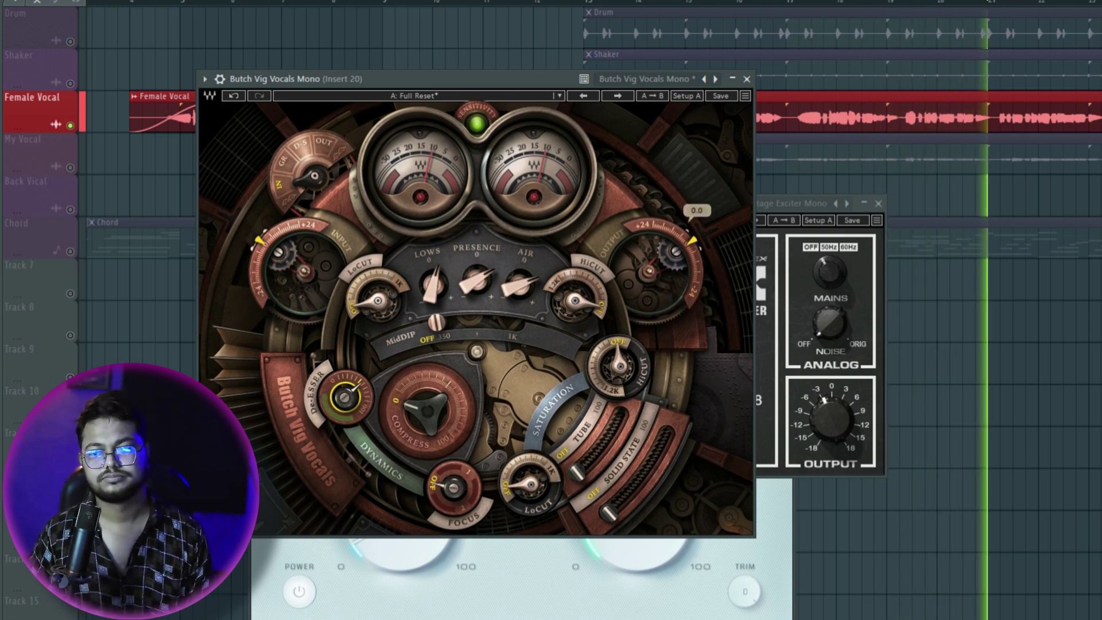
key(space)
drag(427, 412, 425, 380)
key(space)
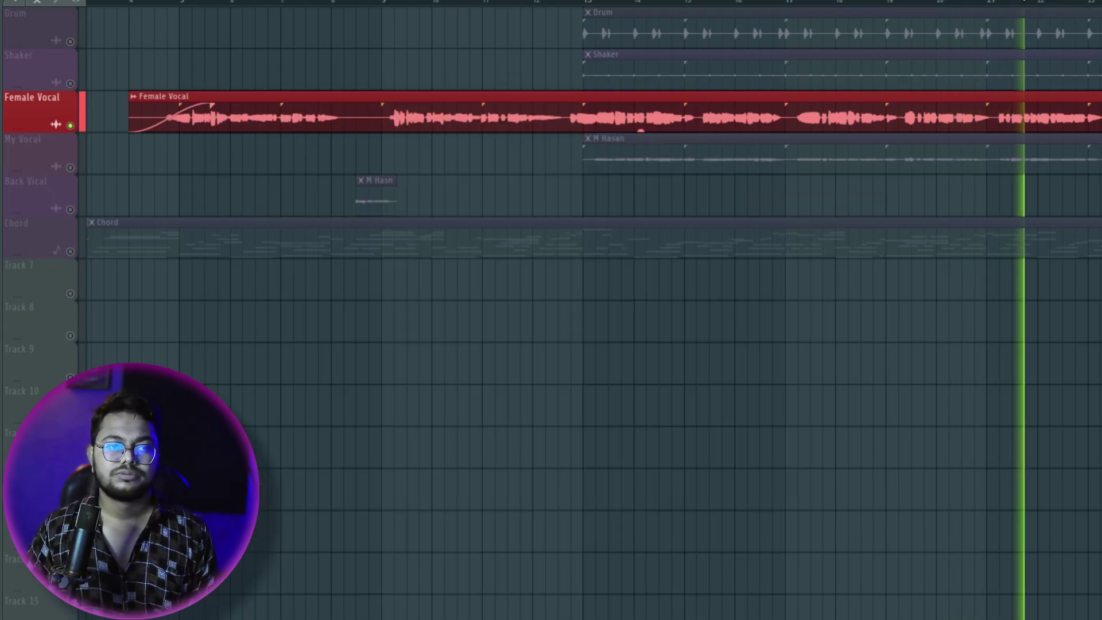
key(space)
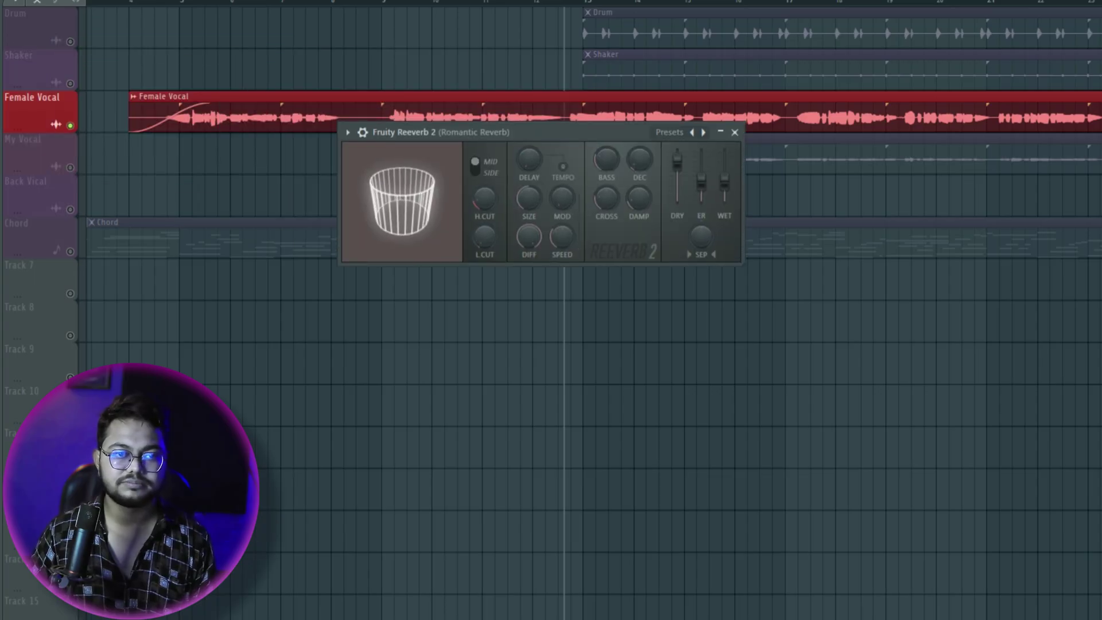
In Fruity Reeverb 2, lower the dry and early reflection levels to minimum and raise the wet level to maximum
drag(677, 160, 724, 153)
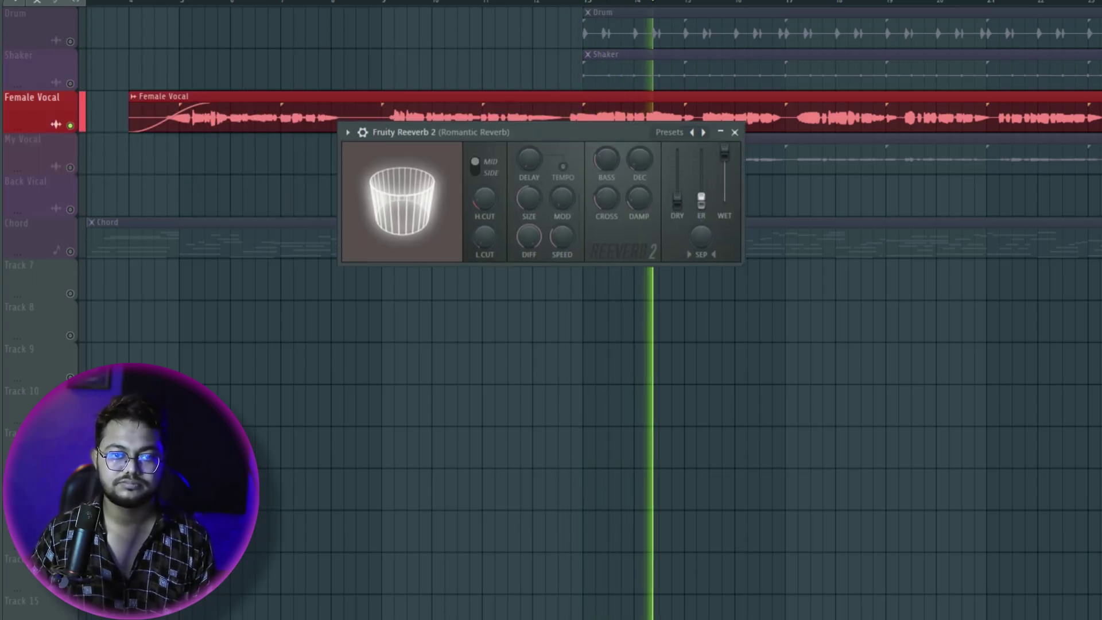
key(space)
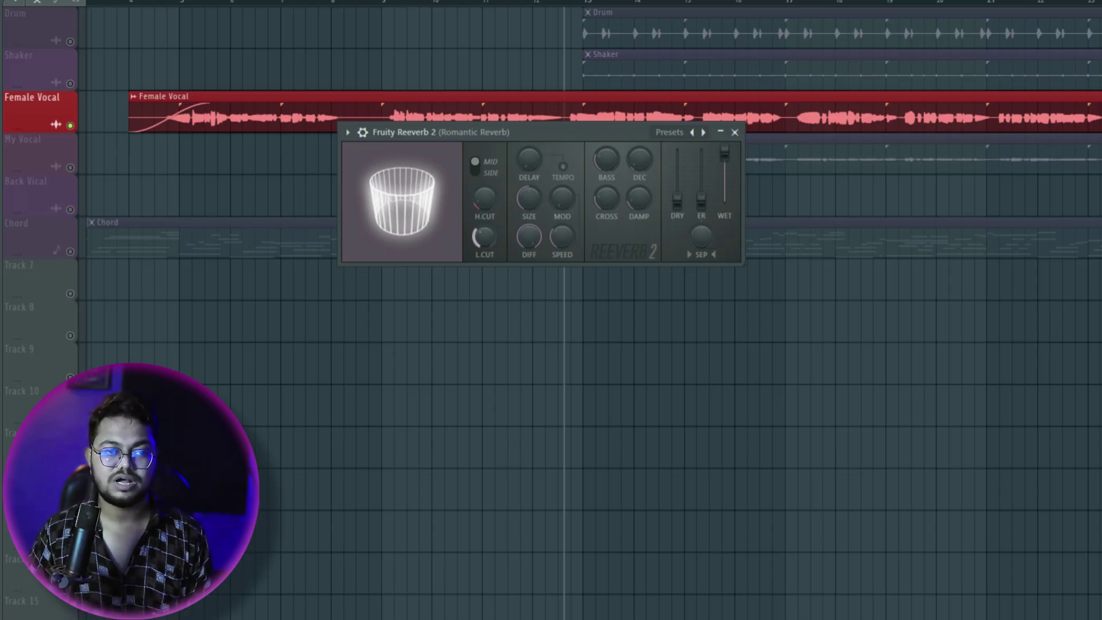
Enlarge the reverb's room size and raise its early reflections while auditioning the vocal
drag(529, 199, 529, 155)
key(space)
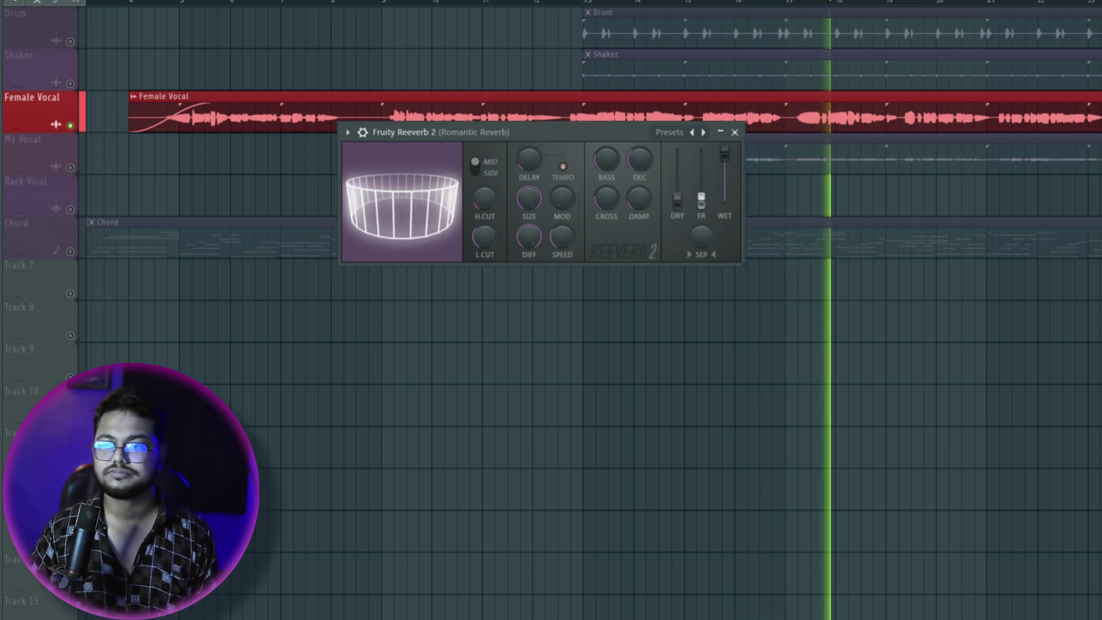
drag(701, 200, 701, 178)
key(space)
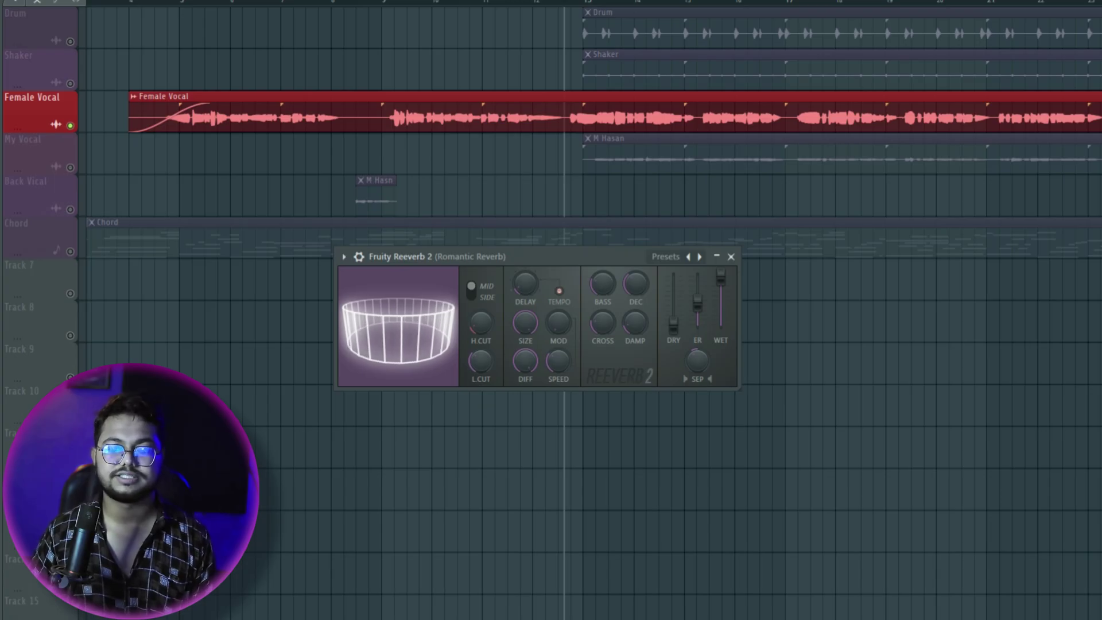
key(space)
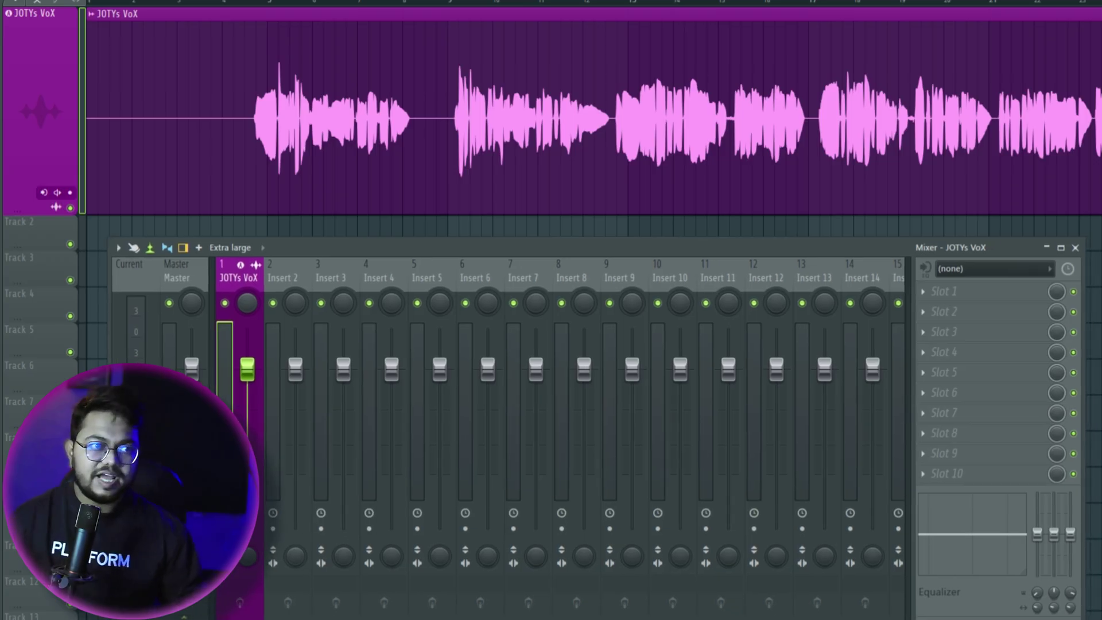
Play back the unprocessed vocal and load the Romantic Vocal By TBM Studio preset onto its mixer track
drag(574, 281, 569, 306)
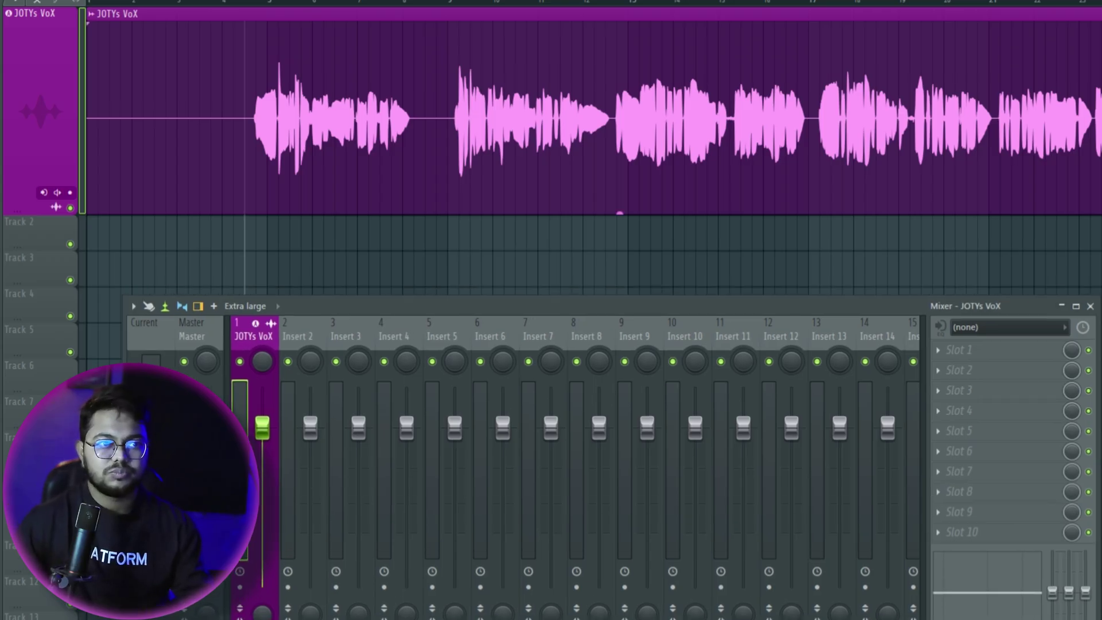
scroll(245, 144, up, 3)
ctrl+scroll(245, 253, up, 2)
key(space)
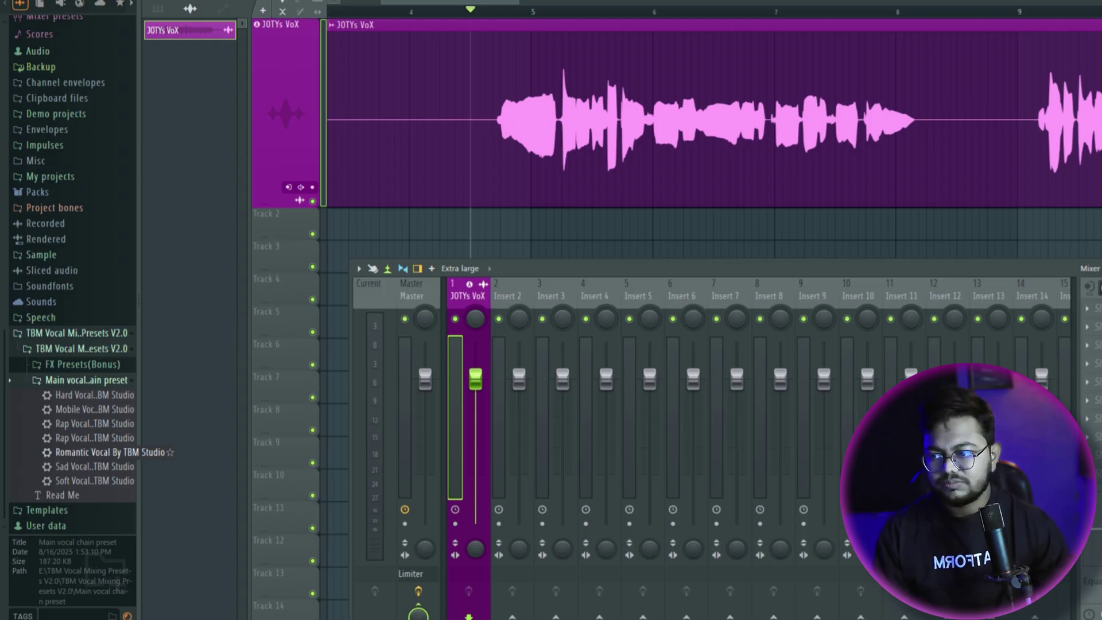
drag(103, 451, 453, 326)
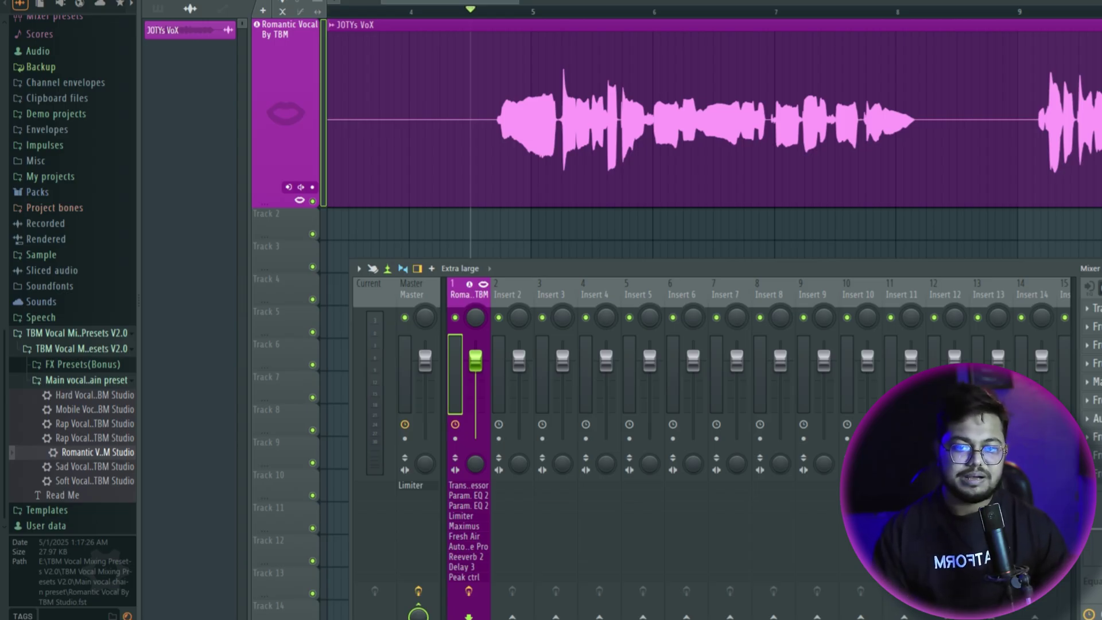
Open Auto-Tune Pro from the vocal's effect chain and inspect its available key options
click(1097, 418)
click(1096, 419)
click(1096, 418)
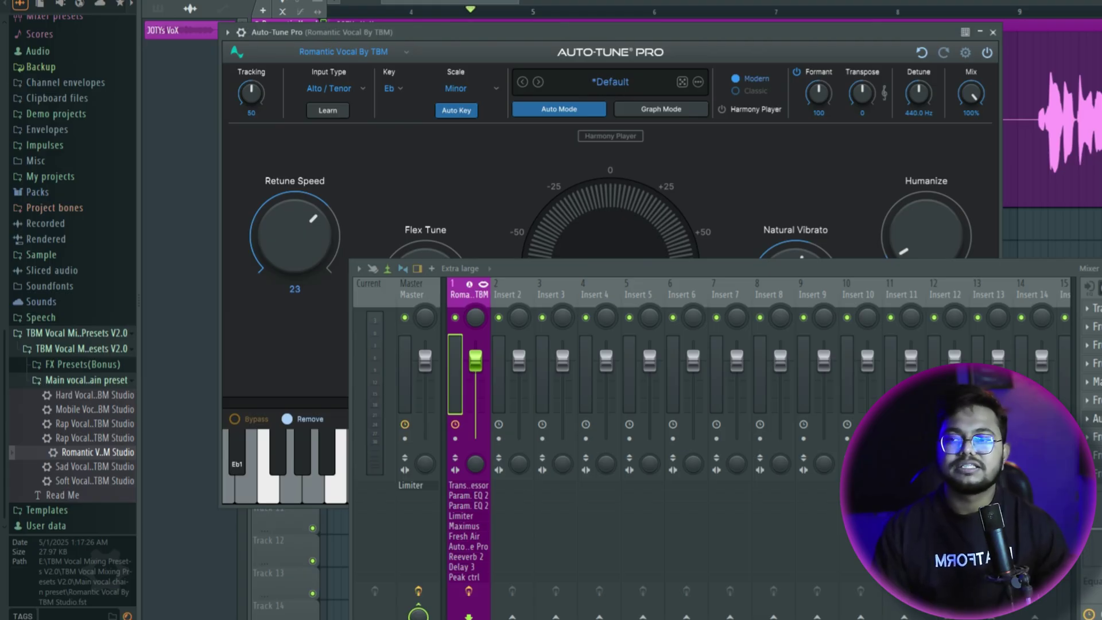
click(393, 88)
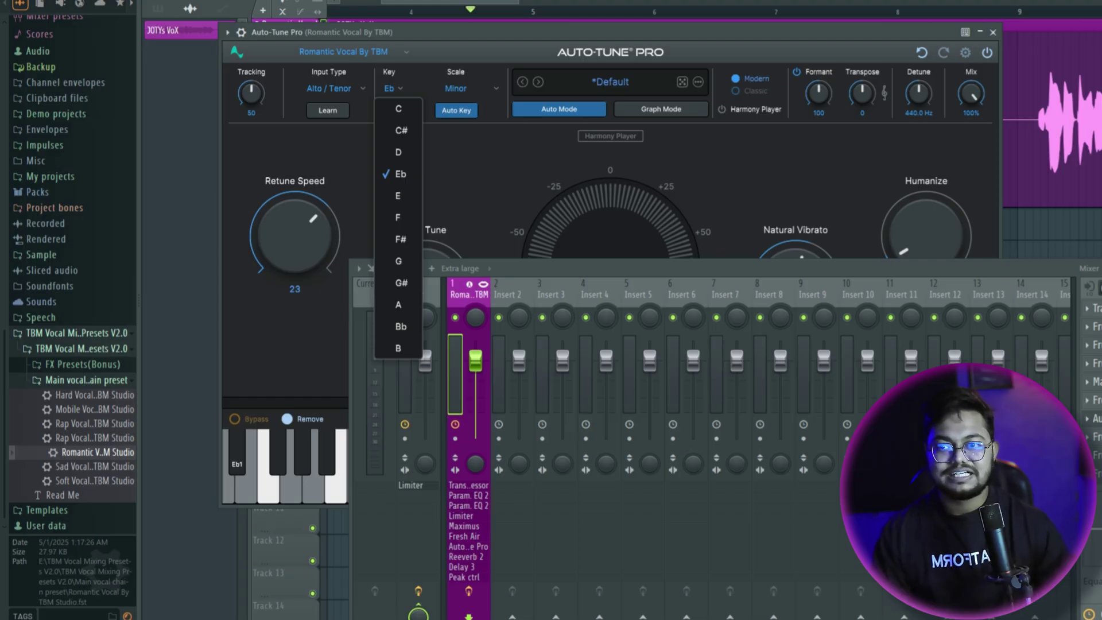
key(Escape)
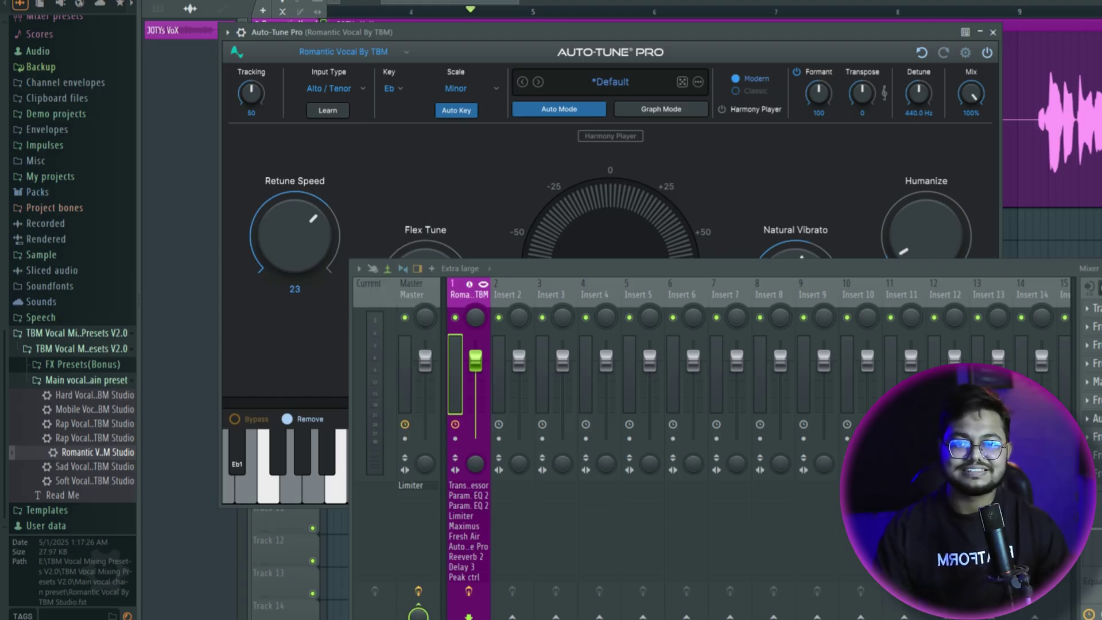
Close Auto-Tune Pro and play back the vocal through the Romantic Vocal preset chain
click(992, 32)
drag(861, 268, 846, 267)
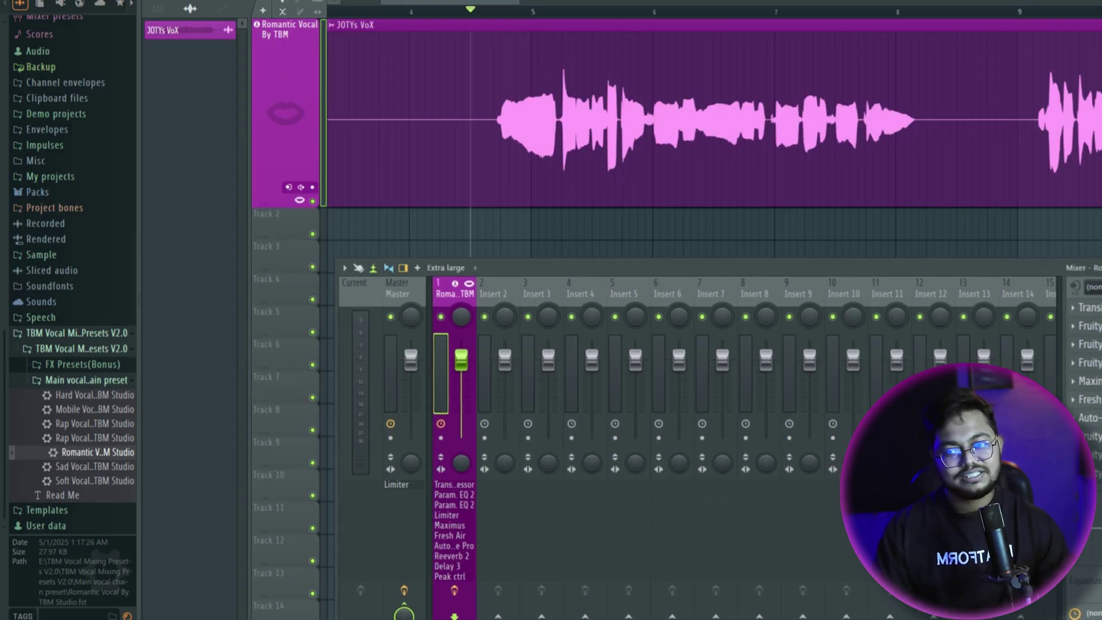
key(space)
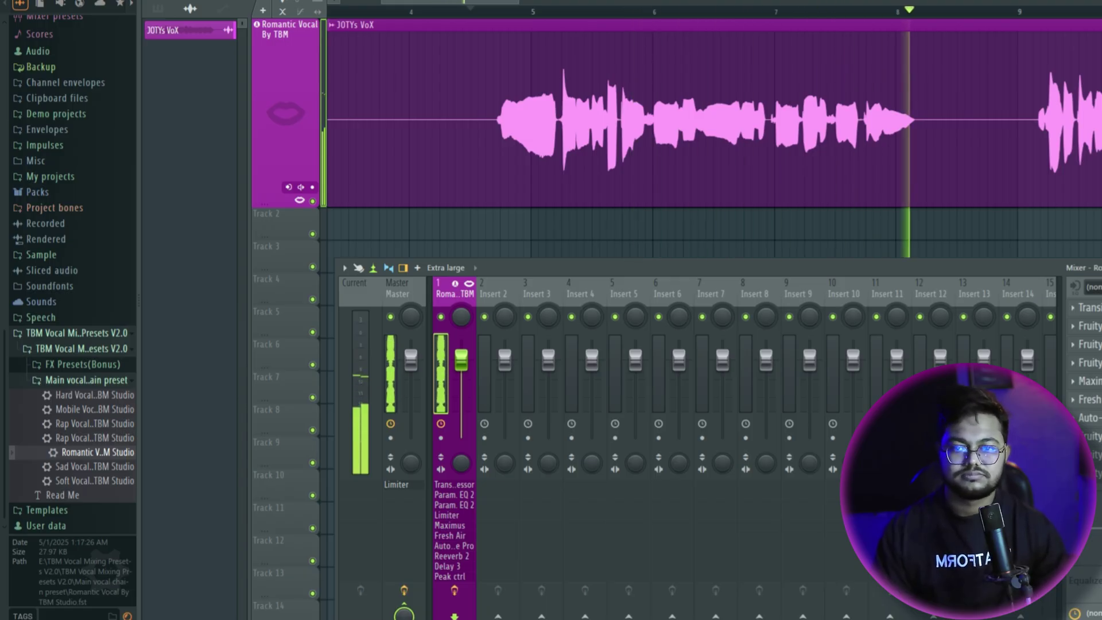
key(space)
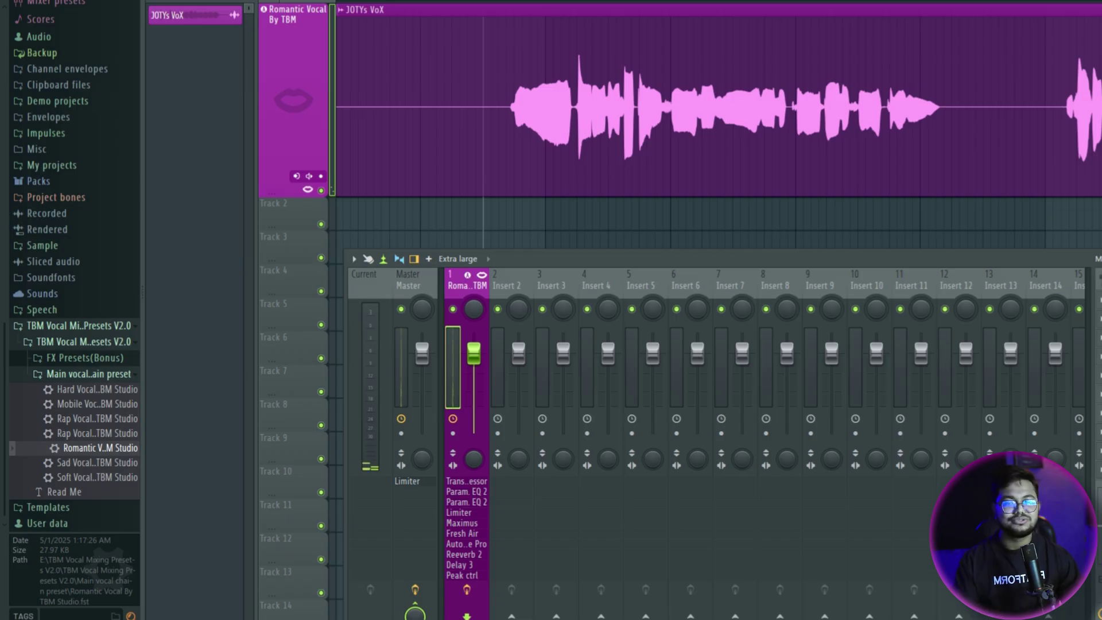
Load the Romantic Reverb preset from FX Presets(Bonus) onto Insert 2 and send the vocal to it, with the vocal's own Fruity Reeverb 2 bypassed
drag(718, 259, 734, 222)
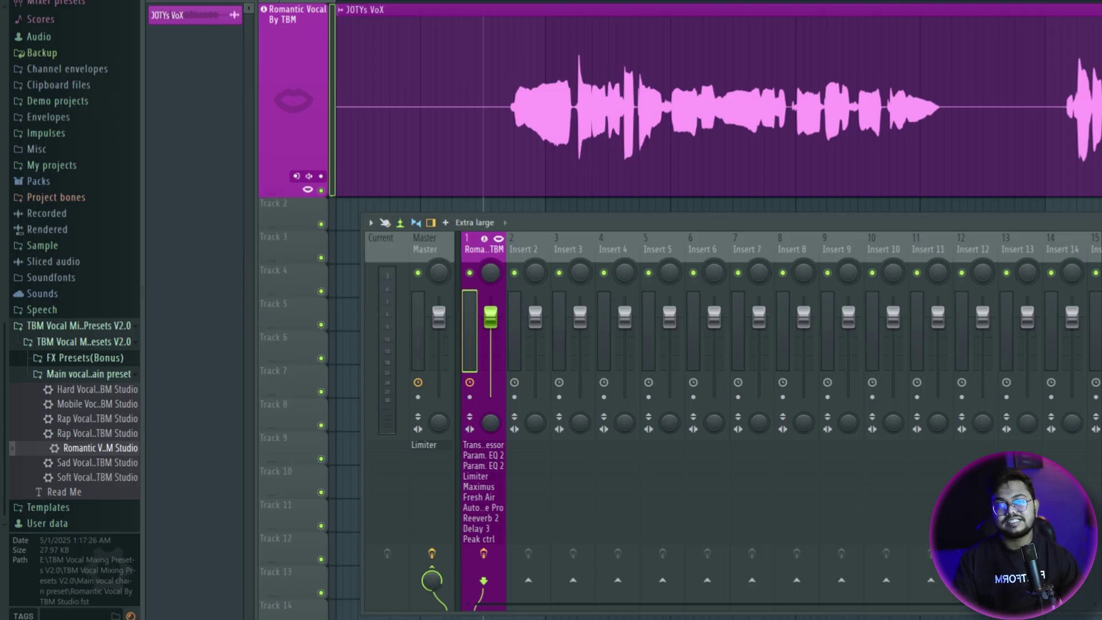
click(85, 357)
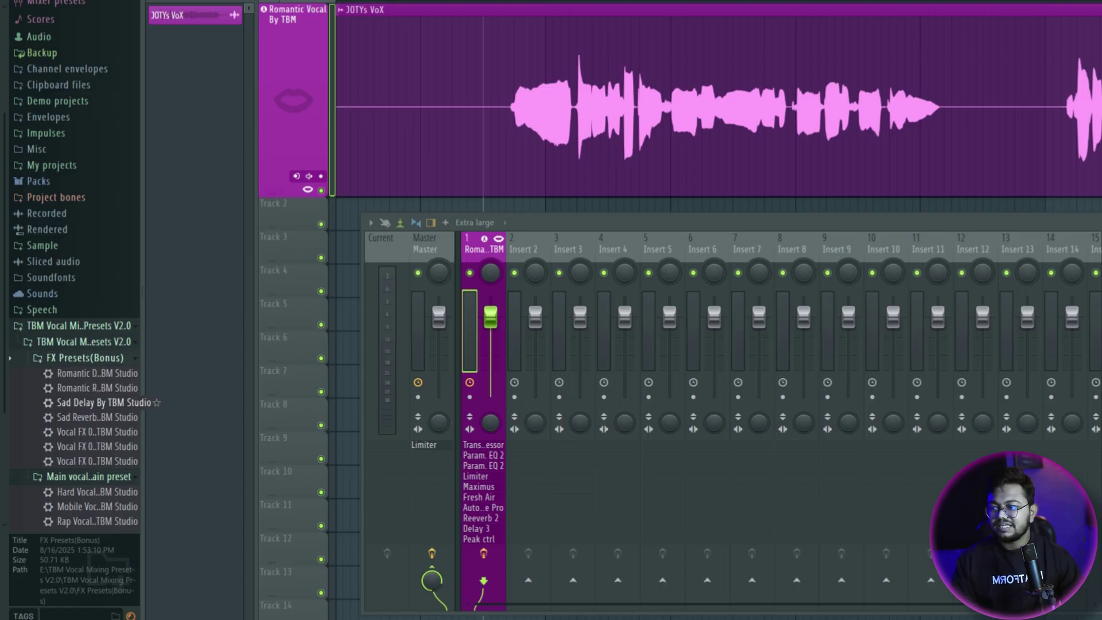
scroll(98, 387, down, 3)
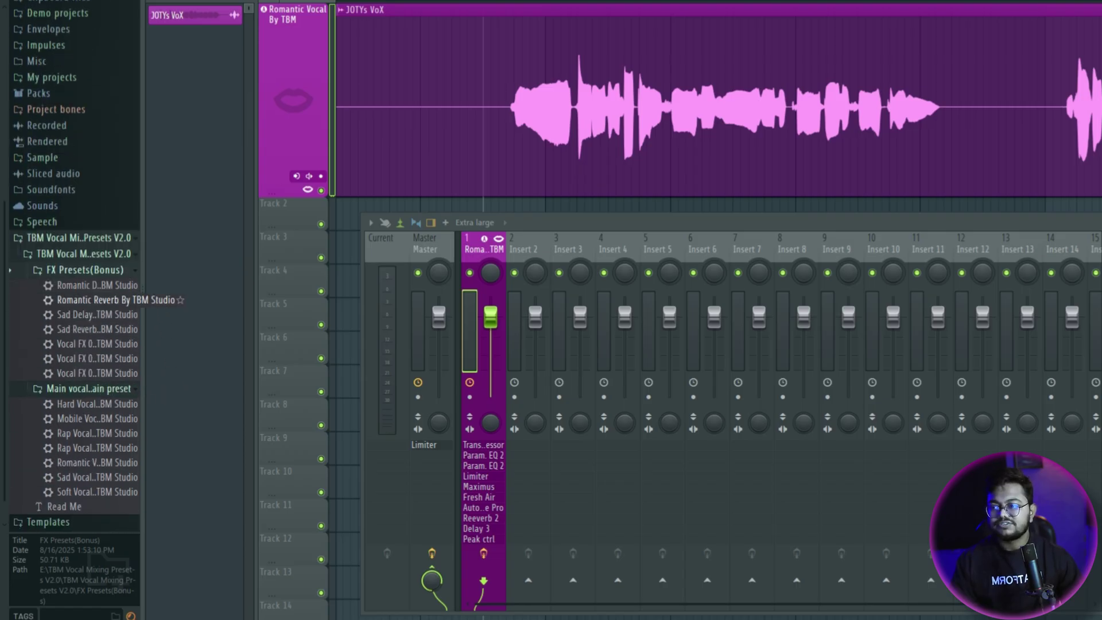
drag(115, 300, 519, 281)
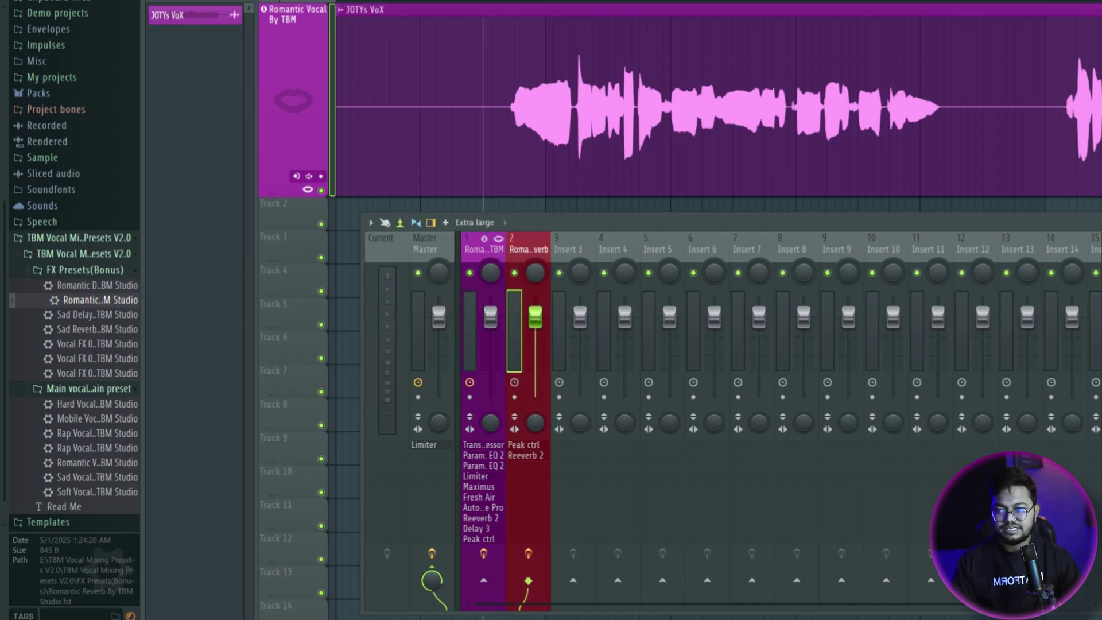
click(483, 250)
click(527, 579)
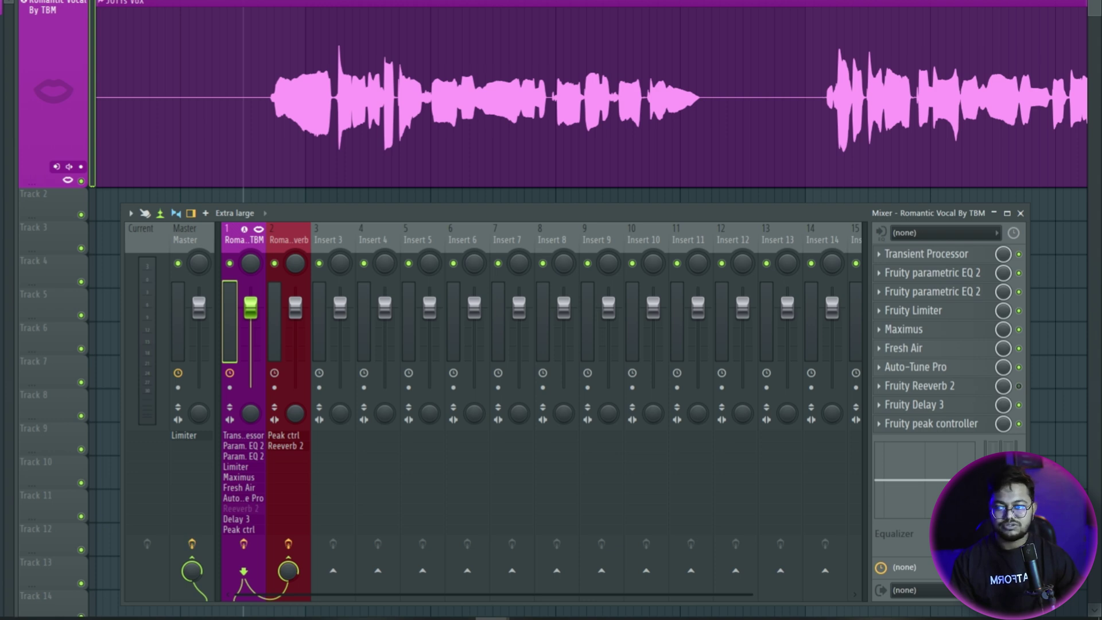
Lower the Romantic Reverb track's level to -7.8 dB and play back the vocal with the reverb send
click(289, 488)
drag(295, 306, 295, 332)
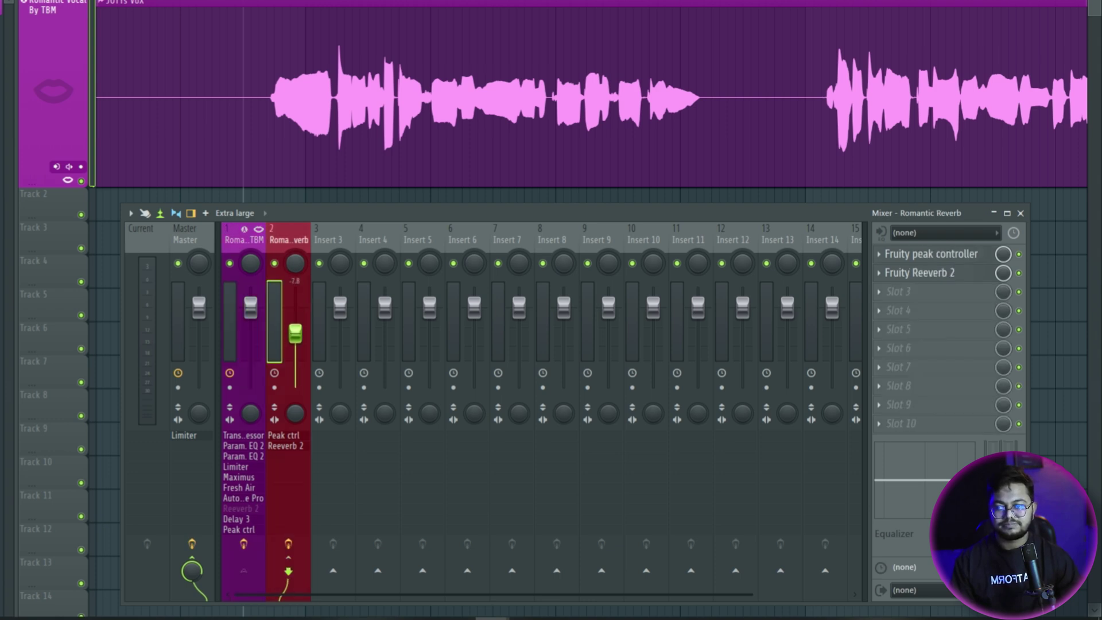
key(space)
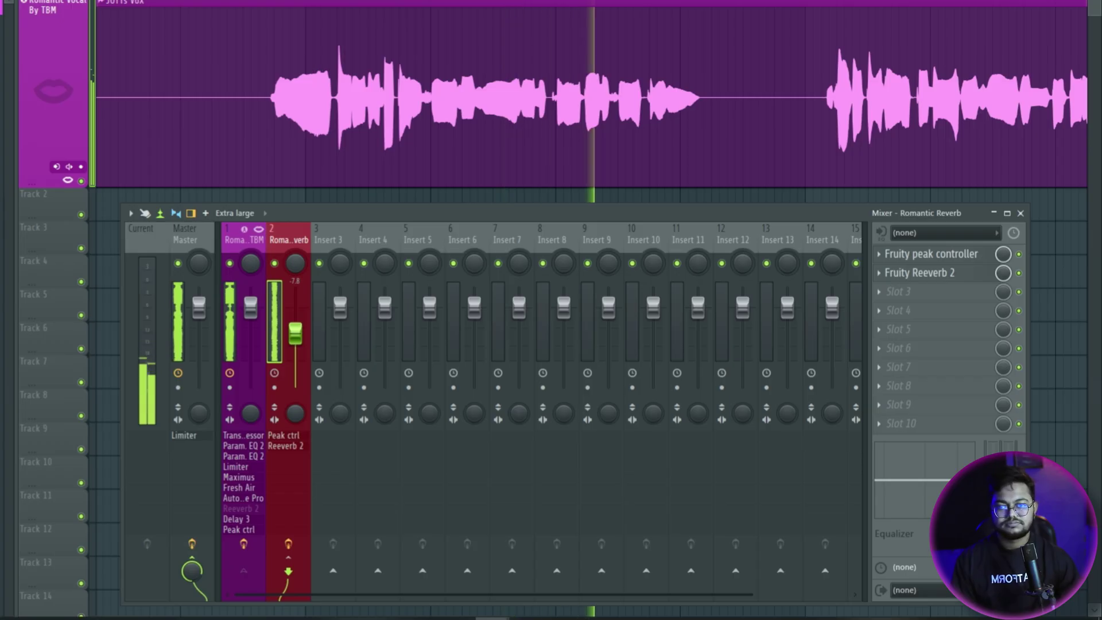
key(space)
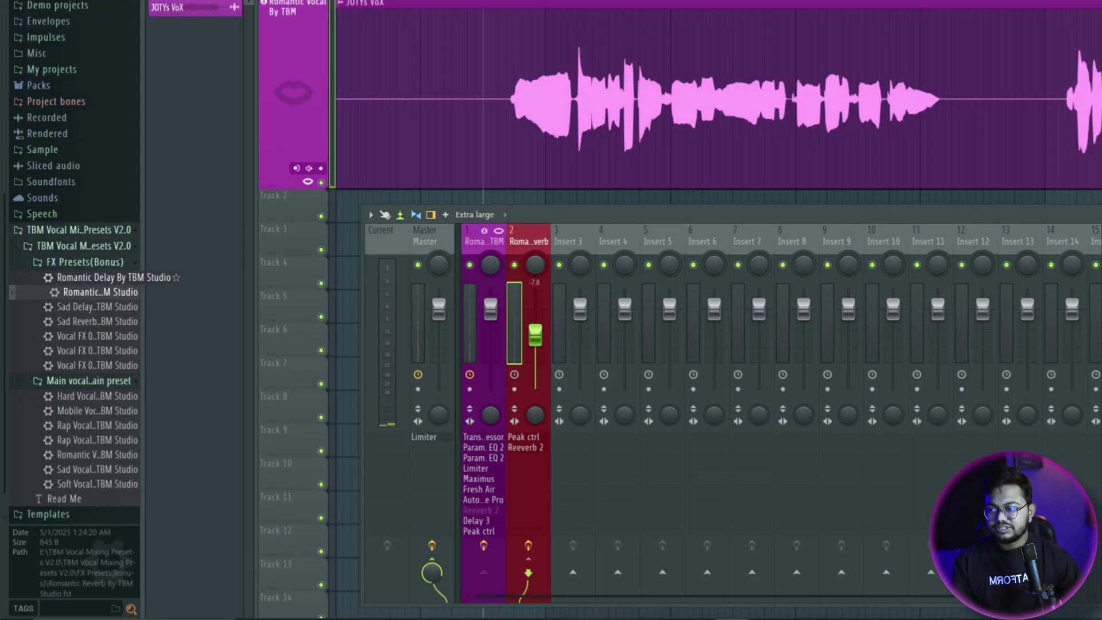
Load the Romantic Delay preset onto Insert 3 and send the vocal to it, with the vocal's own Fruity Delay 3 bypassed
drag(101, 278, 457, 333)
drag(405, 301, 568, 275)
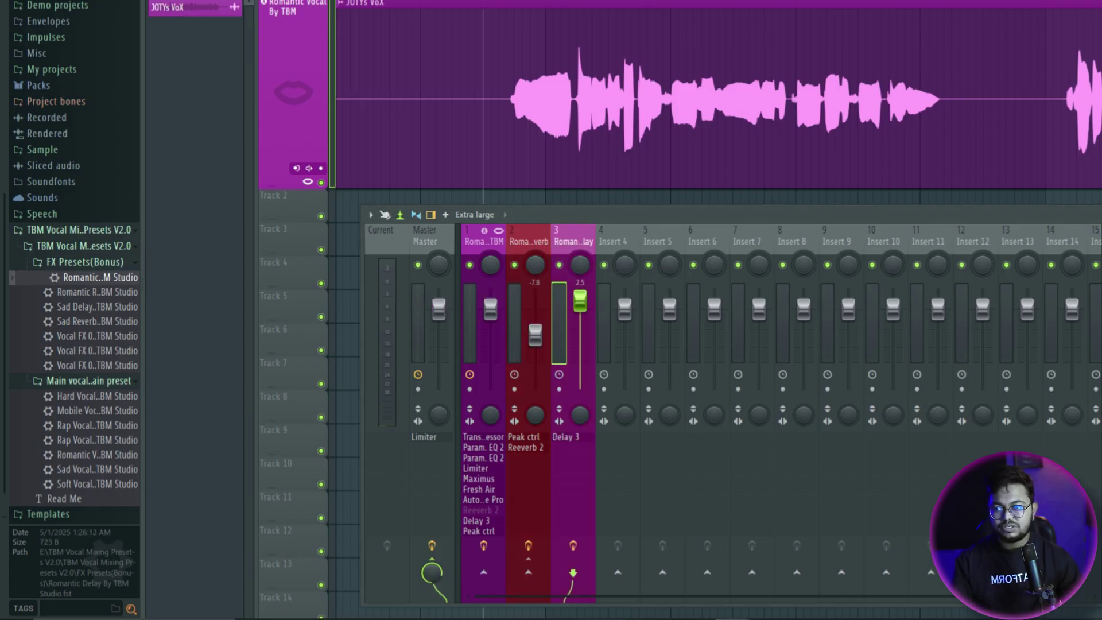
click(483, 242)
click(573, 572)
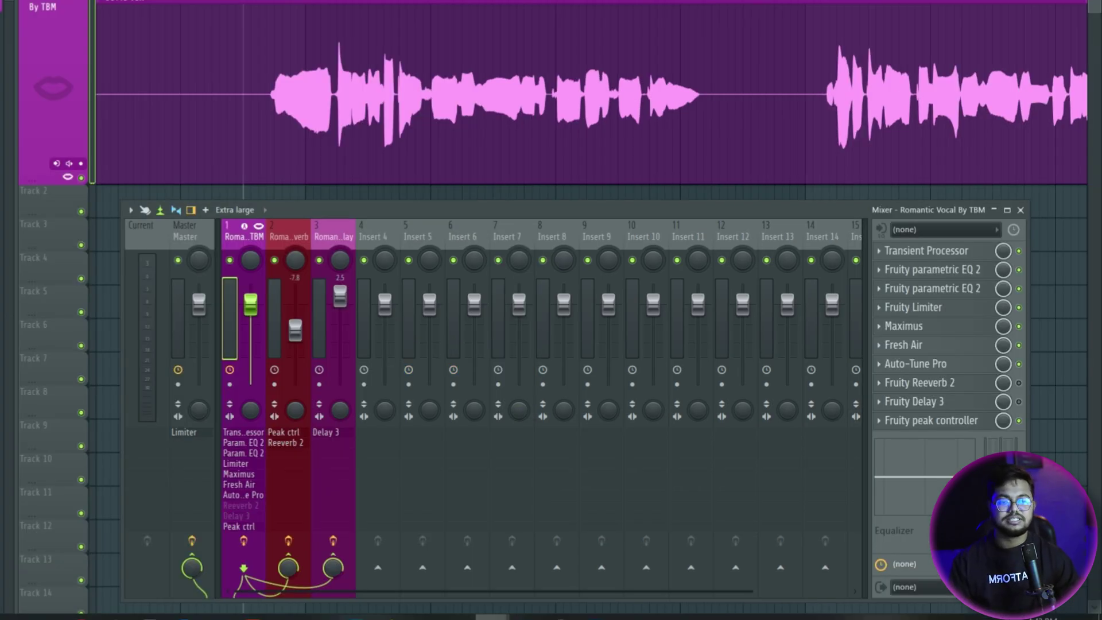
Lower the Romantic Delay track's level to -16.8 dB and play back the vocal with both sends
key(space)
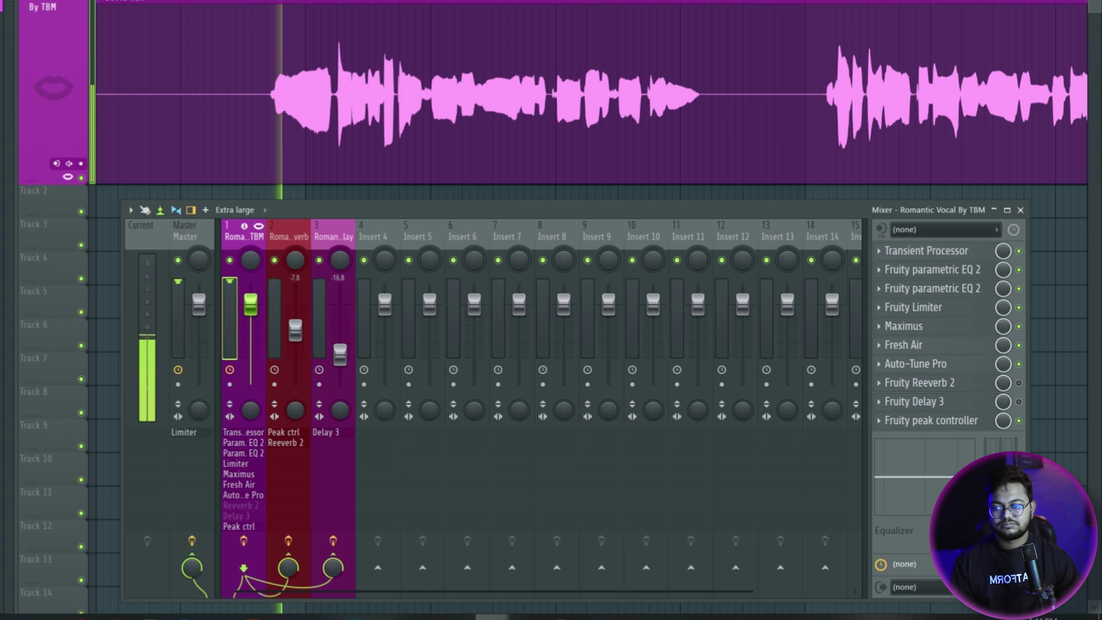